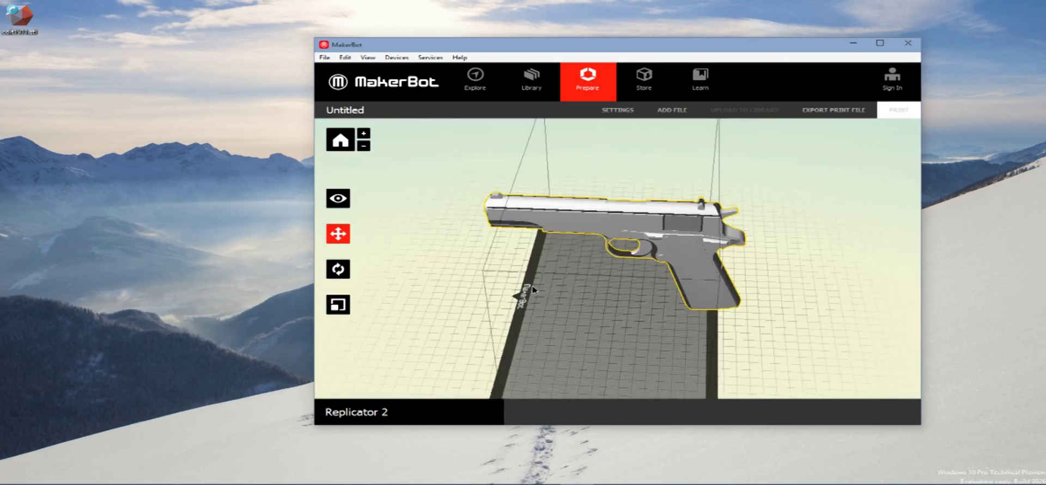
- Rotate the pistol +90° about Y twice so it lies flat on the build plate
{"action": "left_click", "coordinate": [338, 269]}
{"action": "left_click", "coordinate": [421, 238]}
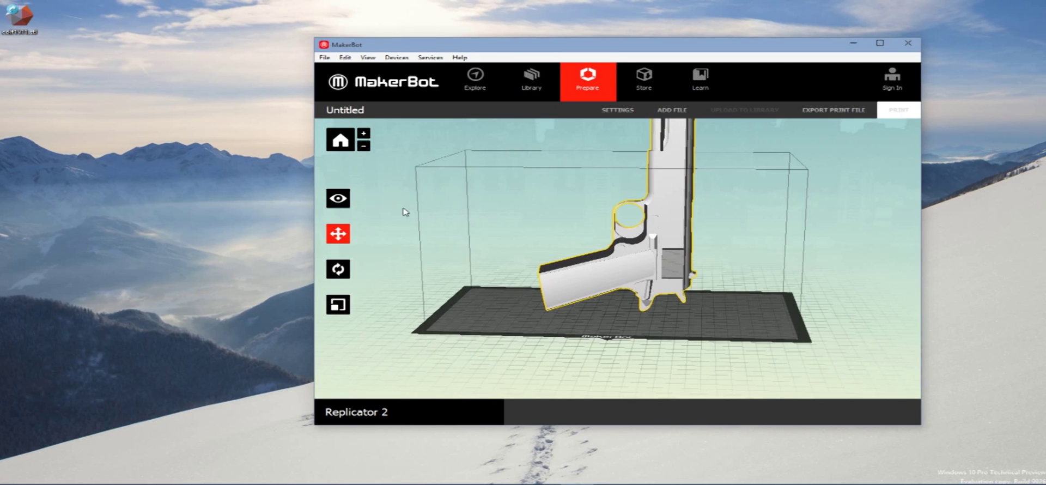
{"action": "left_click", "coordinate": [338, 269]}
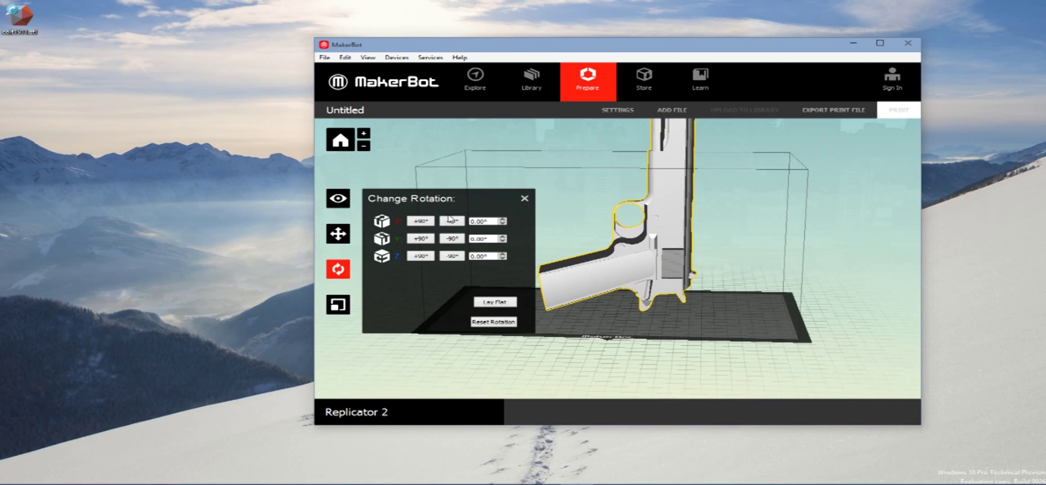
{"action": "left_click", "coordinate": [428, 238]}
{"action": "left_click", "coordinate": [338, 233]}
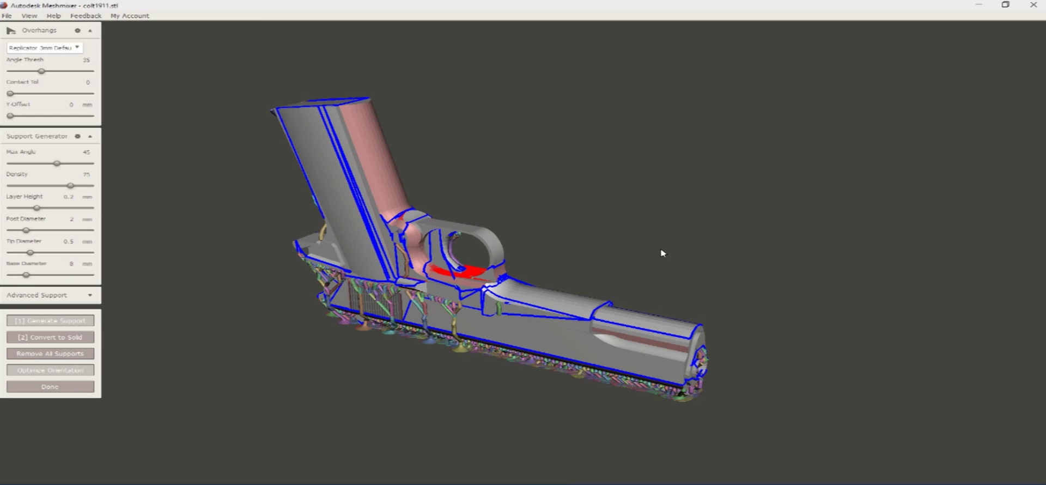
- Orbit to a side-on view of the generated supports beneath the pistol's barrel and frame
{"action": "right_click_drag", "start_coordinate": [636, 266], "coordinate": [1045, 248]}
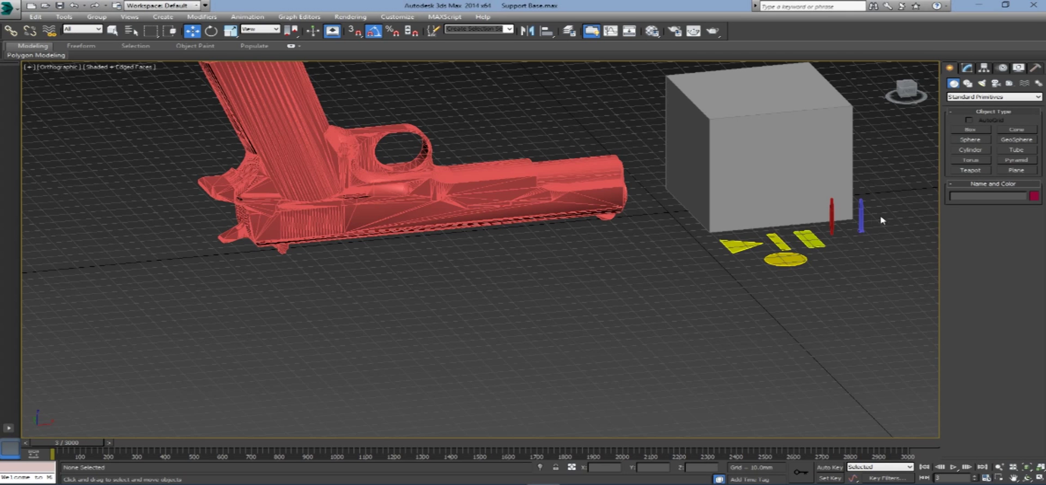
- Select the single support post and frame it, viewing it from below
{"action": "left_click", "coordinate": [467, 182]}
{"action": "middle_click_drag", "start_coordinate": [467, 182], "coordinate": [556, 336], "text": "alt"}
{"action": "key", "text": "z"}
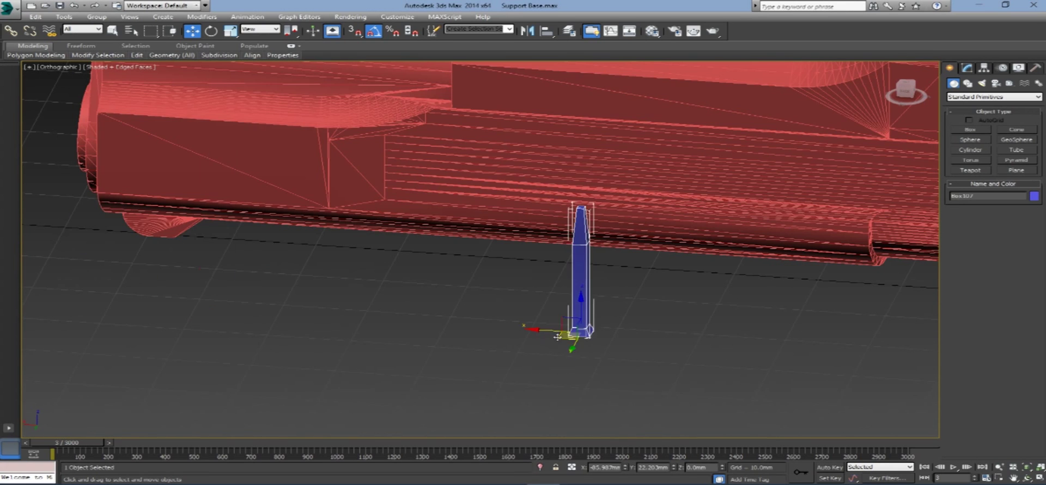
{"action": "middle_click_drag", "start_coordinate": [125, 279], "coordinate": [109, 261], "text": "alt"}
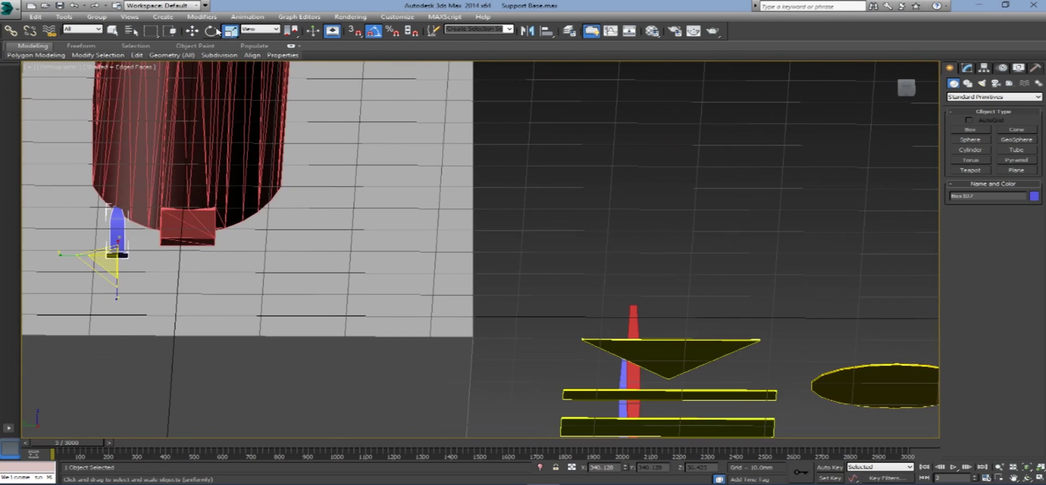
{"action": "key", "text": "w"}
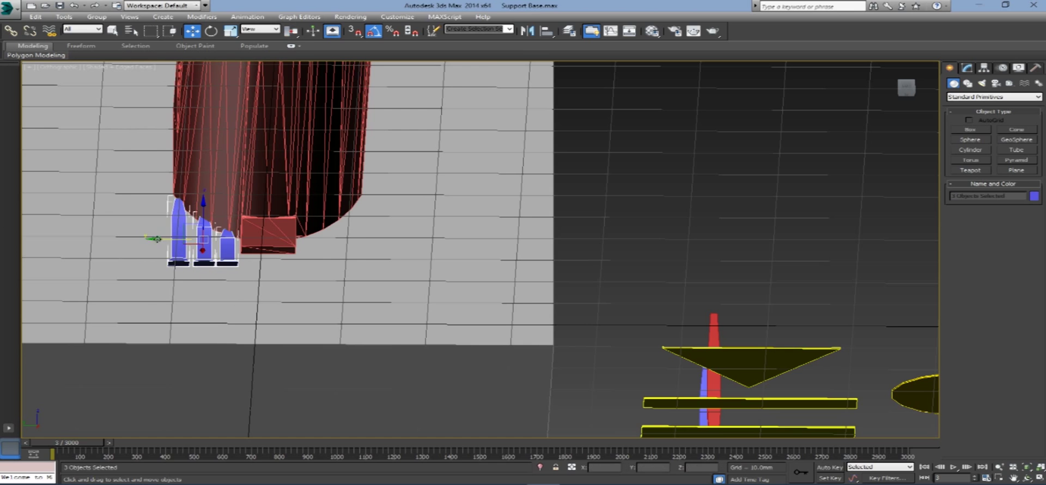
- Mirror the three supports and clone copies along the barrel
{"action": "left_click", "coordinate": [527, 30]}
{"action": "key", "text": "Return"}
{"action": "left_click", "coordinate": [325, 270]}
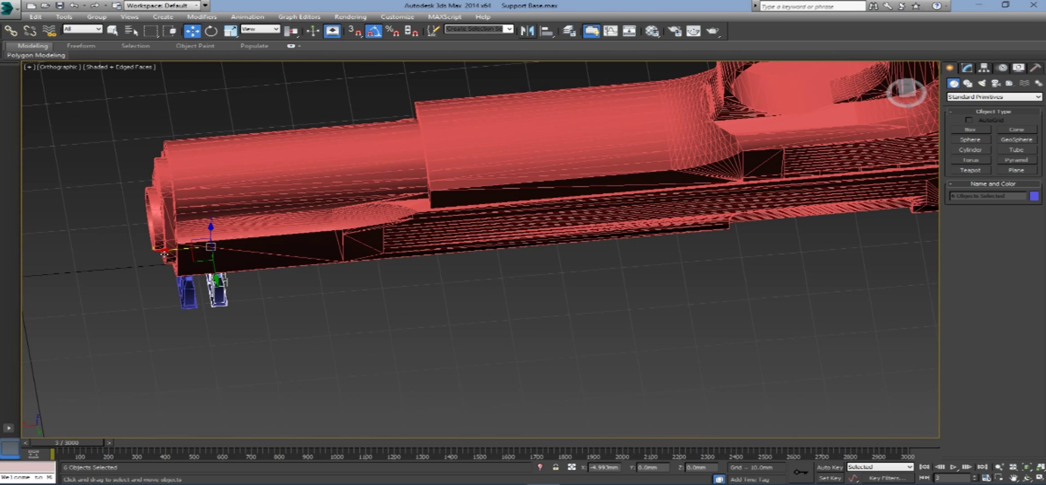
{"action": "left_click_drag", "start_coordinate": [164, 254], "coordinate": [180, 256], "text": "shift"}
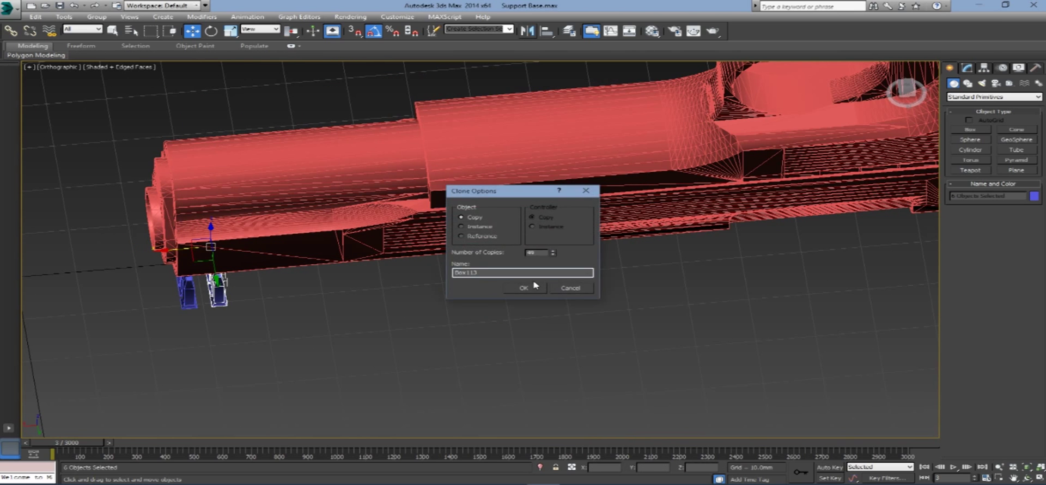
{"action": "left_click", "coordinate": [534, 285]}
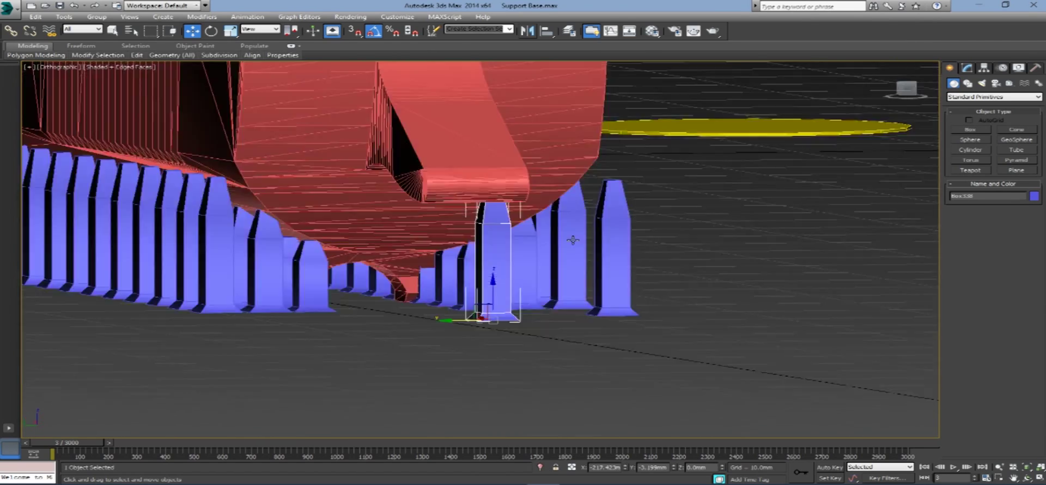
- Scale the support and place two more cloned supports beside it
{"action": "key", "text": "r"}
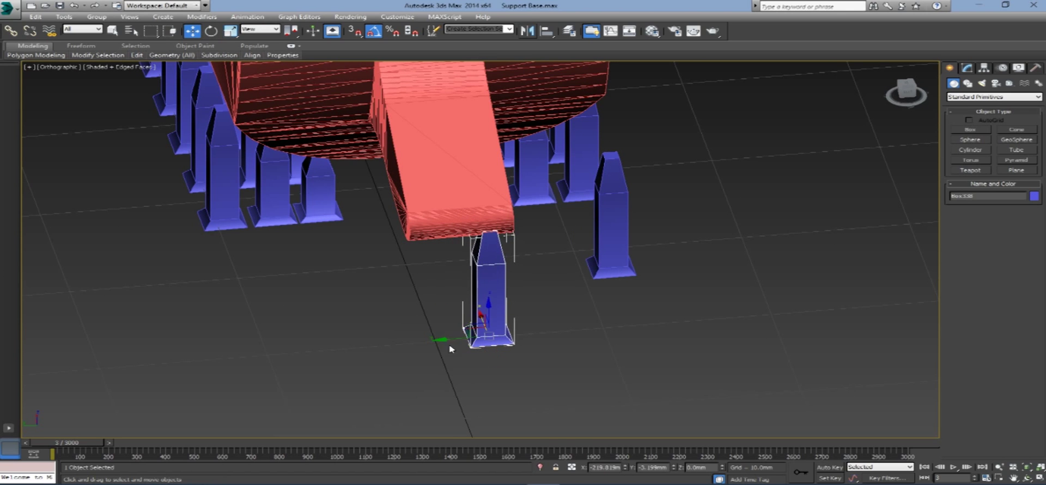
{"action": "left_click_drag", "start_coordinate": [409, 343], "coordinate": [444, 334], "text": "shift"}
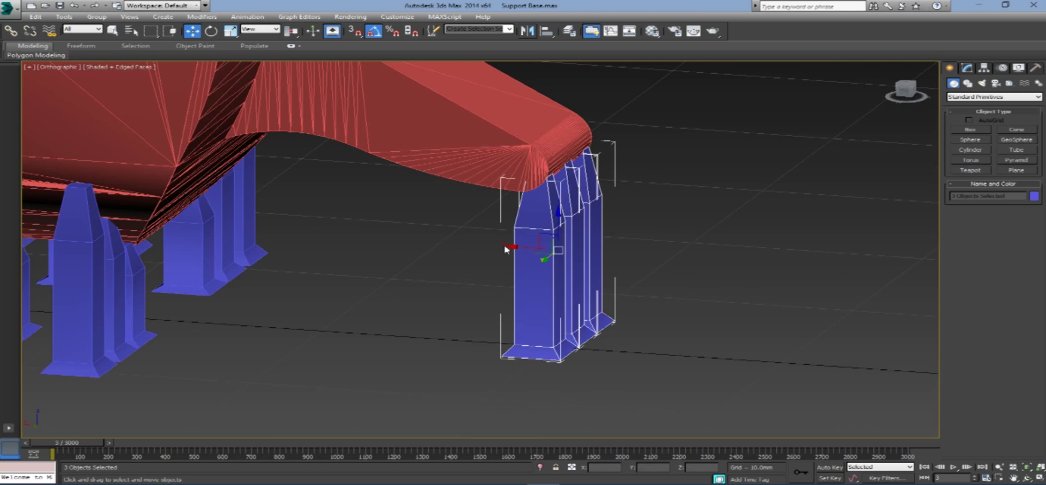
{"action": "left_click_drag", "start_coordinate": [507, 245], "coordinate": [425, 246], "text": "shift"}
{"action": "key", "text": "Return"}
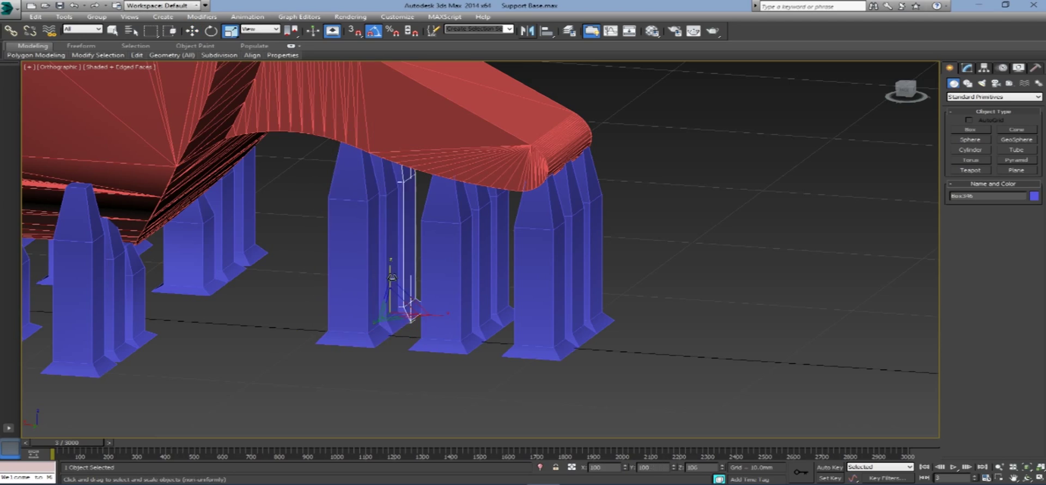
- Marquee-select the gun and all its supports and choose File > Export Selected
{"action": "scroll", "coordinate": [392, 277], "scroll_direction": "down", "scroll_amount": 10}
{"action": "middle_click_drag", "start_coordinate": [573, 285], "coordinate": [414, 305], "text": "alt"}
{"action": "left_click_drag", "start_coordinate": [444, 164], "coordinate": [770, 304]}
{"action": "left_click", "coordinate": [7, 7]}
{"action": "mouse_move", "coordinate": [33, 169]}
{"action": "left_click", "coordinate": [158, 71]}
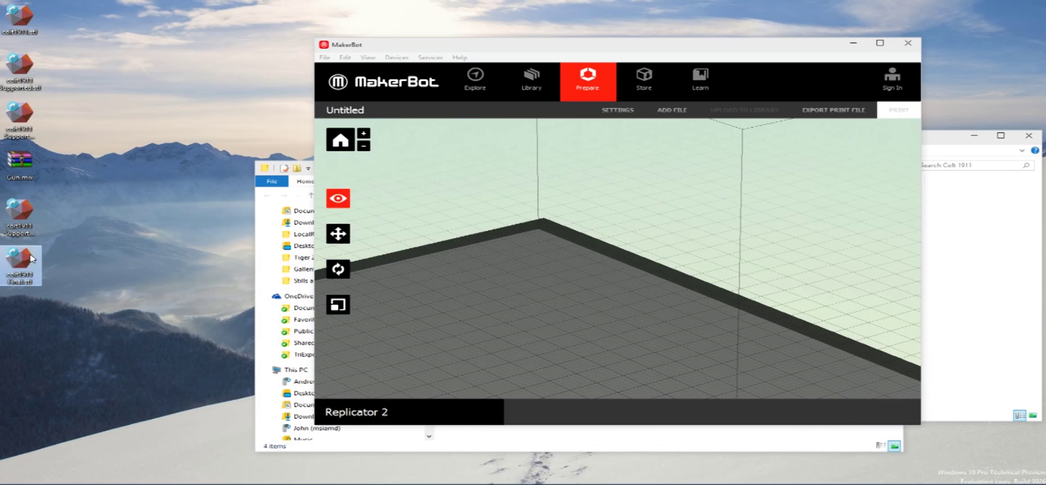
- Place the loaded gun on the MakerBot plate and review the print settings
{"action": "left_click", "coordinate": [607, 322]}
{"action": "left_click", "coordinate": [615, 110]}
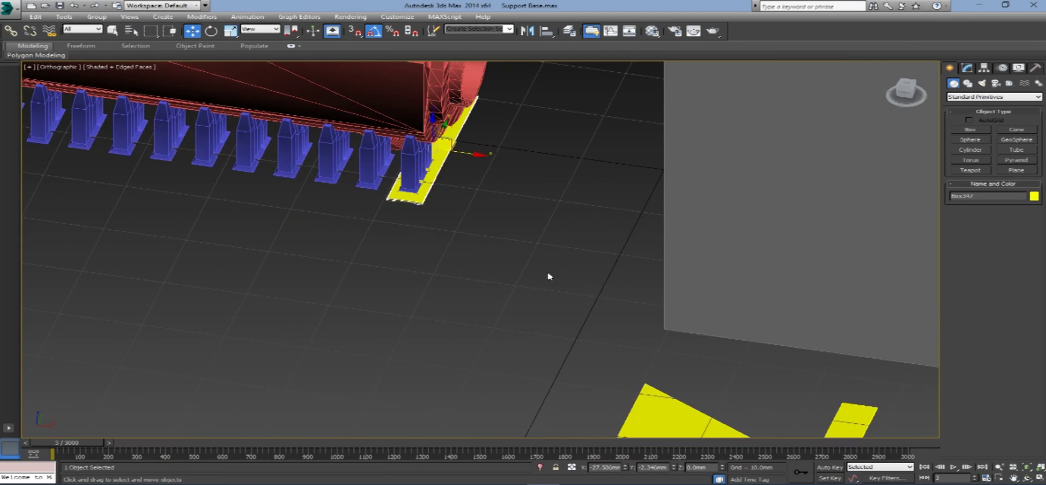
{"action": "middle_click_drag", "start_coordinate": [549, 276], "coordinate": [478, 151], "text": "alt"}
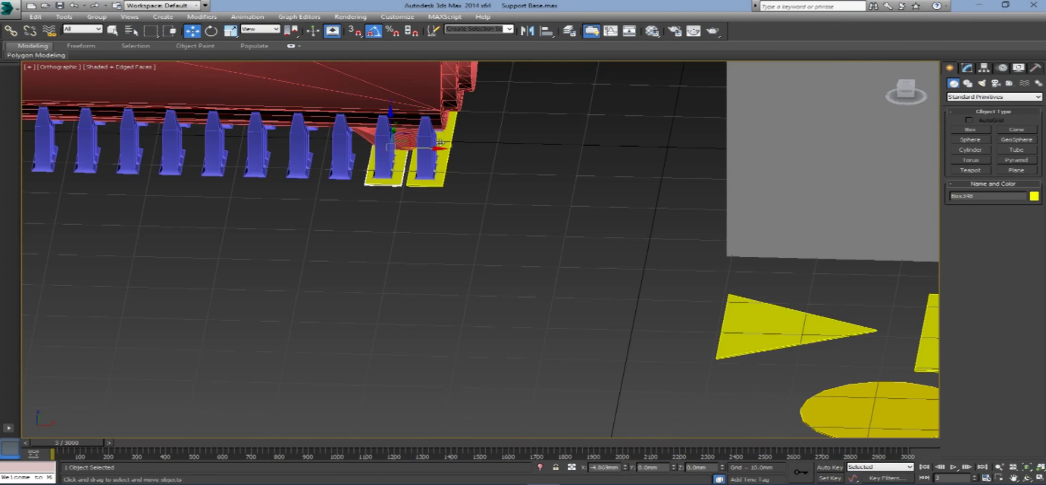
- Clone the yellow raft plate along the support row, then select all for STL export
{"action": "left_click_drag", "start_coordinate": [441, 143], "coordinate": [482, 145], "text": "shift"}
{"action": "left_click", "coordinate": [532, 287]}
{"action": "middle_click_drag", "start_coordinate": [460, 204], "coordinate": [475, 246], "text": "alt"}
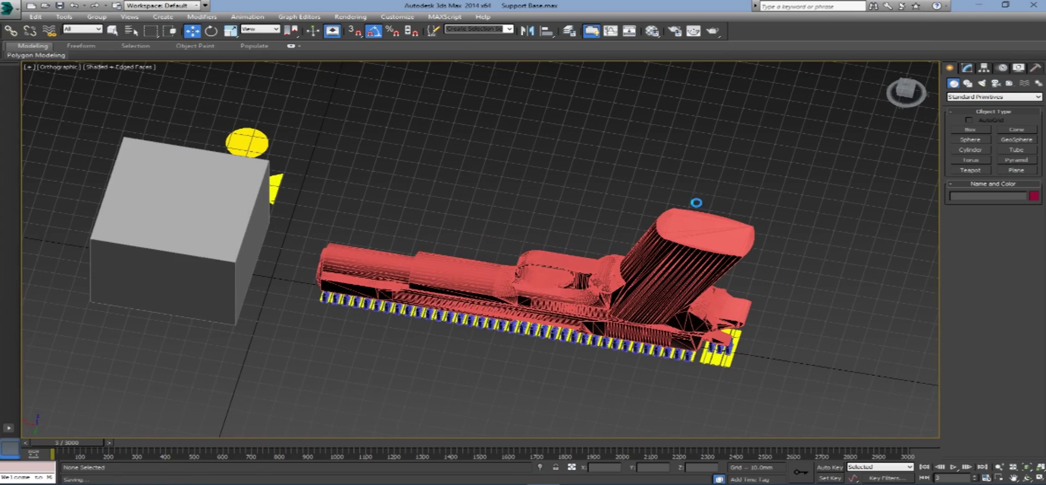
{"action": "key", "text": "ctrl+a"}
{"action": "left_click", "coordinate": [7, 6]}
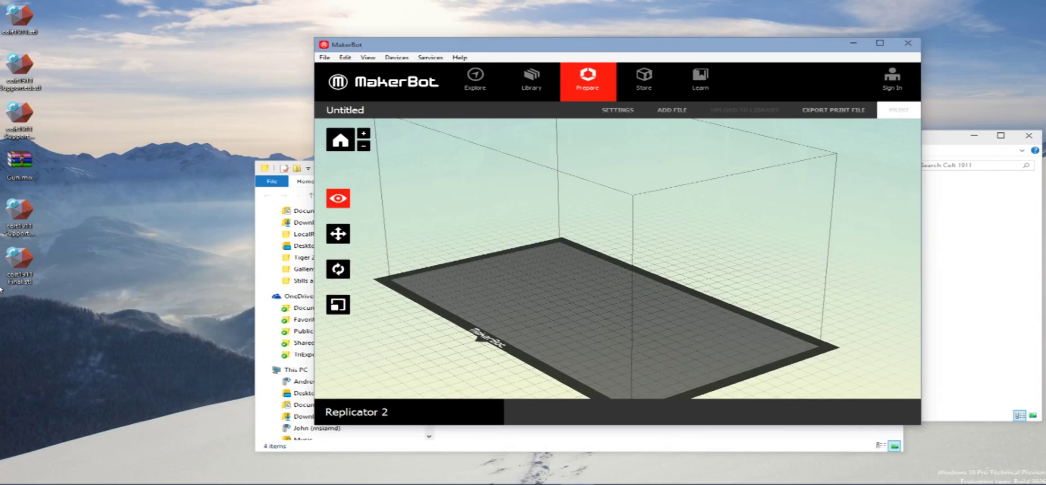
- Load the supported gun STL into MakerBot, check settings, and export the print file
{"action": "left_click_drag", "start_coordinate": [1, 289], "coordinate": [696, 250]}
{"action": "left_click", "coordinate": [617, 110]}
{"action": "left_click", "coordinate": [665, 334]}
{"action": "left_click", "coordinate": [816, 112]}
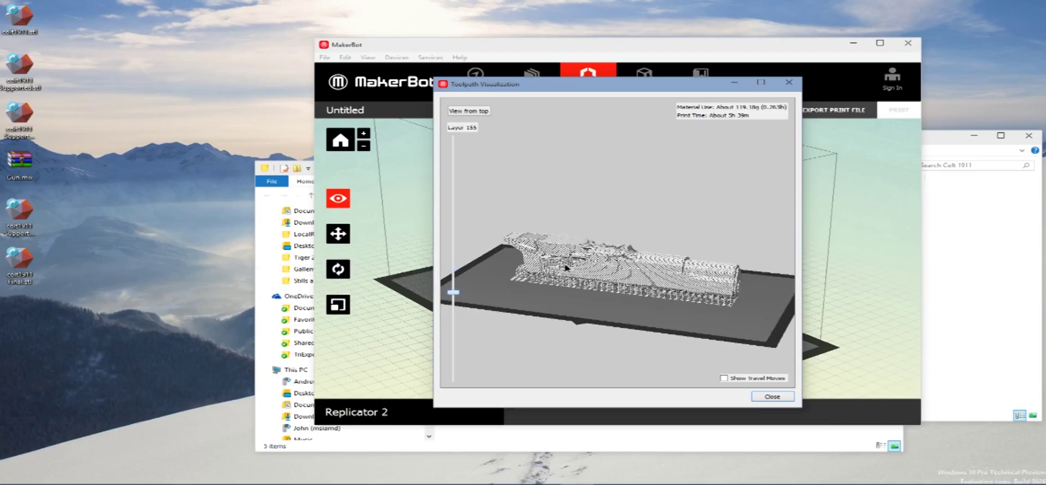
- Orbit and zoom the toolpath preview to inspect the gun's end and side
{"action": "scroll", "coordinate": [566, 267], "scroll_direction": "up", "scroll_amount": 10}
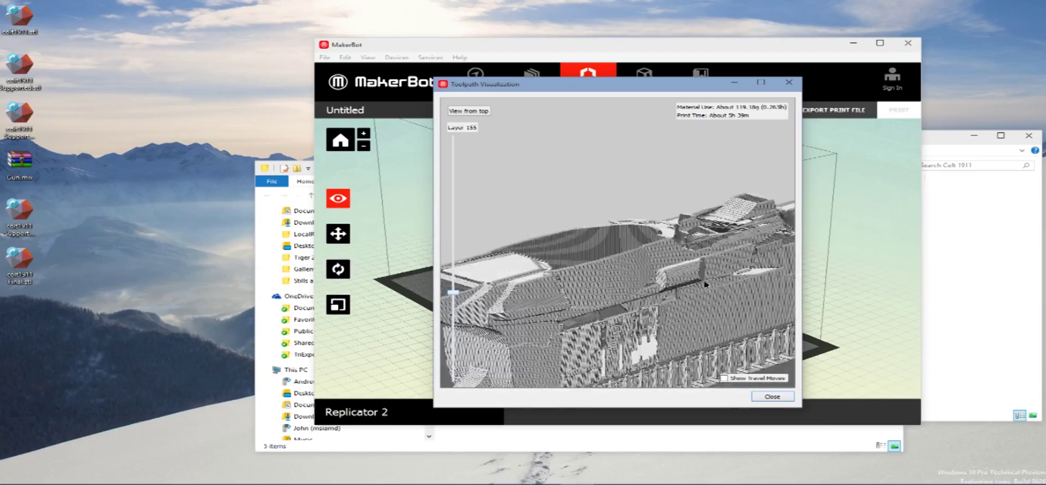
{"action": "scroll", "coordinate": [706, 284], "scroll_direction": "down", "scroll_amount": 5}
{"action": "left_click_drag", "start_coordinate": [681, 286], "coordinate": [453, 296]}
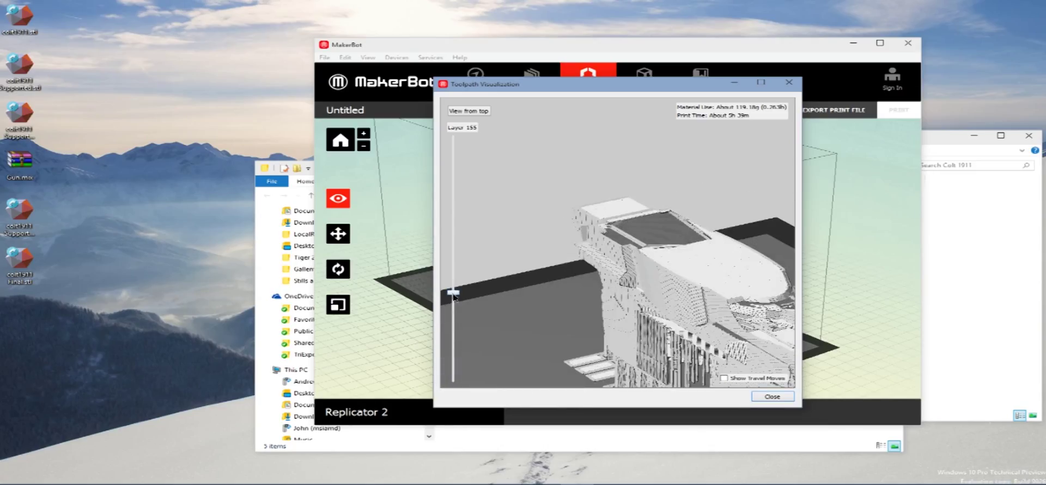
{"action": "scroll", "coordinate": [600, 297], "scroll_direction": "up", "scroll_amount": 8}
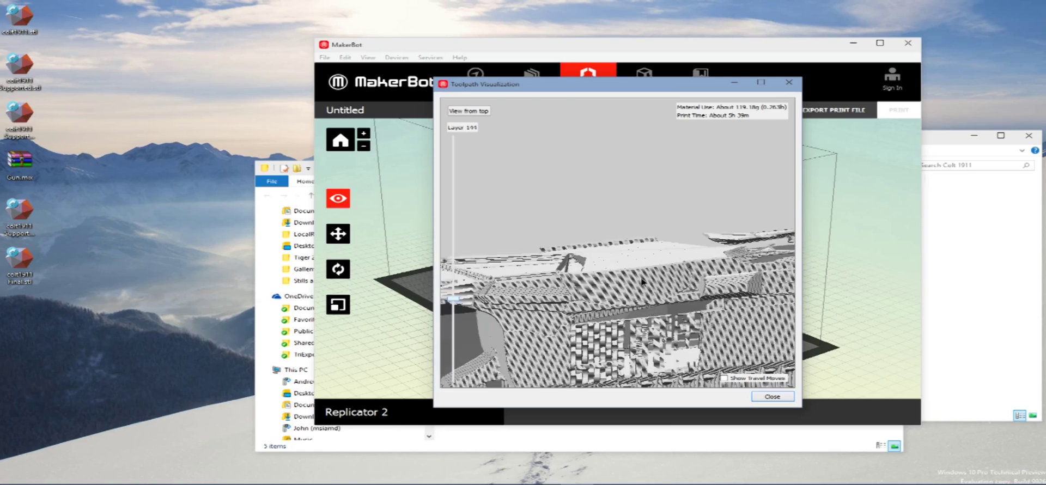
{"action": "scroll", "coordinate": [635, 329], "scroll_direction": "down", "scroll_amount": 8}
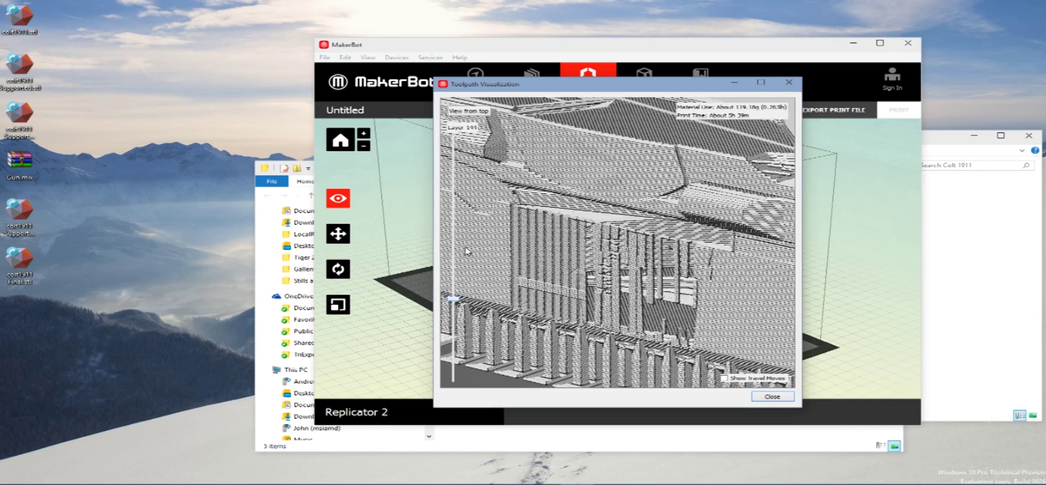
{"action": "mouse_move", "coordinate": [636, 329]}
{"action": "left_mouse_down"}
{"action": "mouse_move", "coordinate": [689, 269]}
{"action": "mouse_move", "coordinate": [632, 265]}
{"action": "mouse_move", "coordinate": [780, 297]}
{"action": "mouse_move", "coordinate": [793, 267]}
{"action": "mouse_move", "coordinate": [785, 273]}
{"action": "left_mouse_up"}
{"action": "scroll", "coordinate": [628, 265], "scroll_direction": "up", "scroll_amount": 6}
{"action": "scroll", "coordinate": [671, 289], "scroll_direction": "down", "scroll_amount": 5}
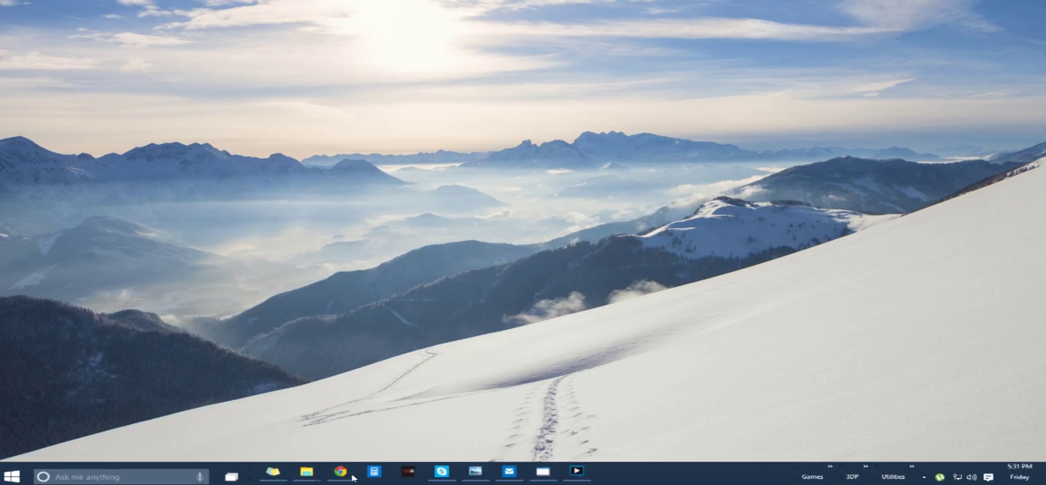
- Search TurboSquid for 'colt 1911' models
{"action": "right_click", "coordinate": [350, 467]}
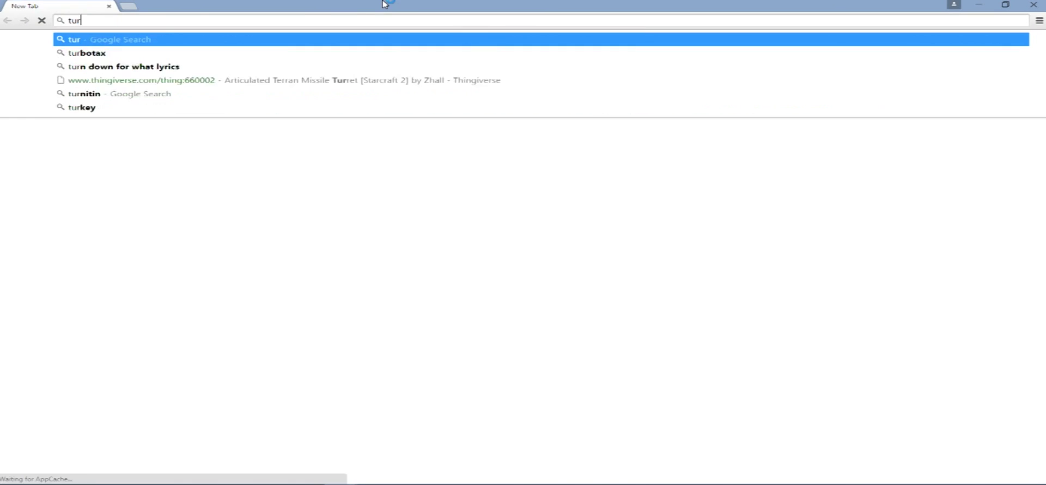
{"action": "key", "text": "Return"}
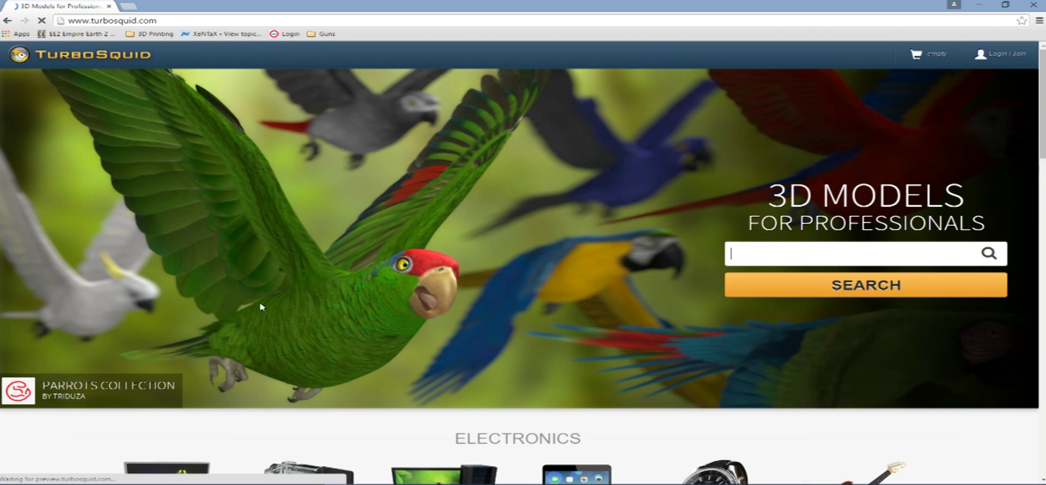
{"action": "type", "text": "colt 1911"}
{"action": "key", "text": "Return"}
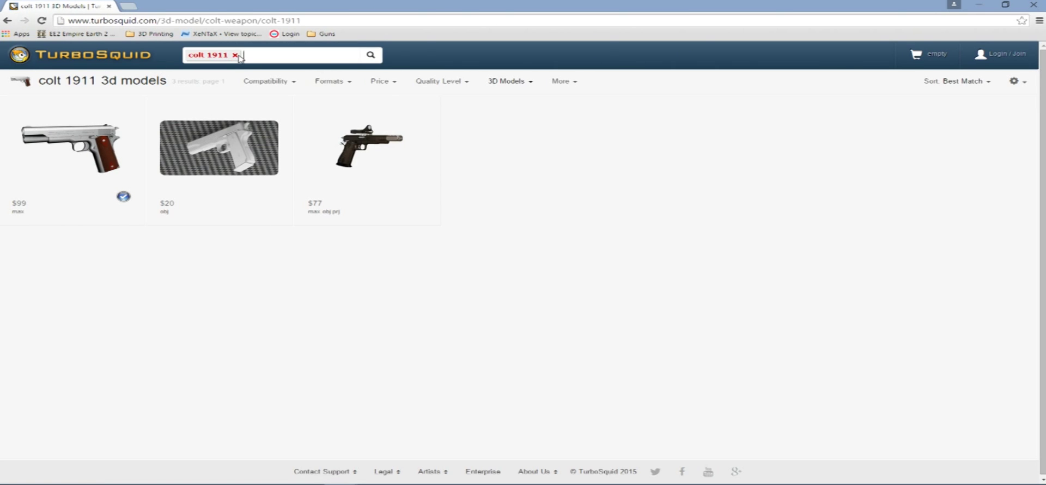
- Sort the results by lowest price and browse the listings
{"action": "left_click", "coordinate": [956, 81]}
{"action": "left_click", "coordinate": [937, 142]}
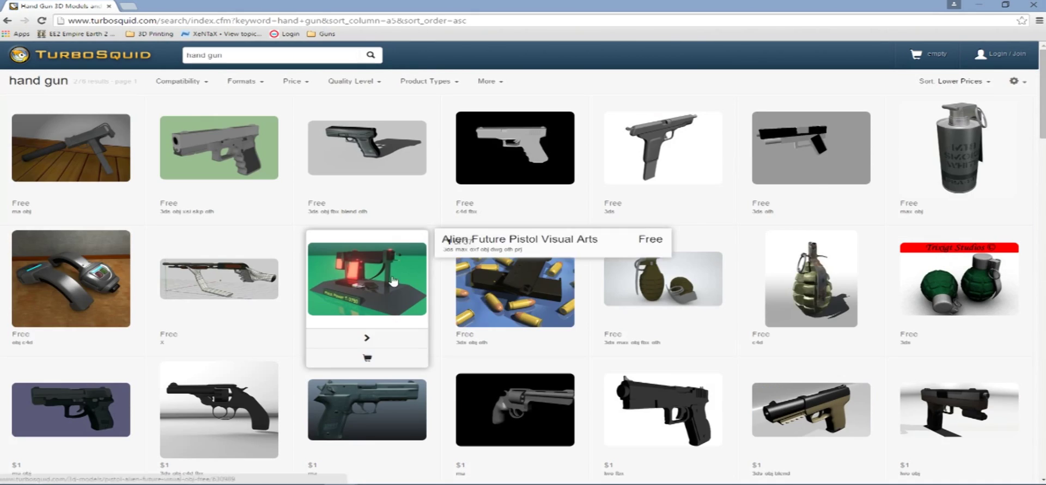
{"action": "scroll", "coordinate": [700, 202], "scroll_direction": "down", "scroll_amount": 5}
{"action": "scroll", "coordinate": [700, 203], "scroll_direction": "down", "scroll_amount": 4}
{"action": "scroll", "coordinate": [699, 203], "scroll_direction": "up", "scroll_amount": 4}
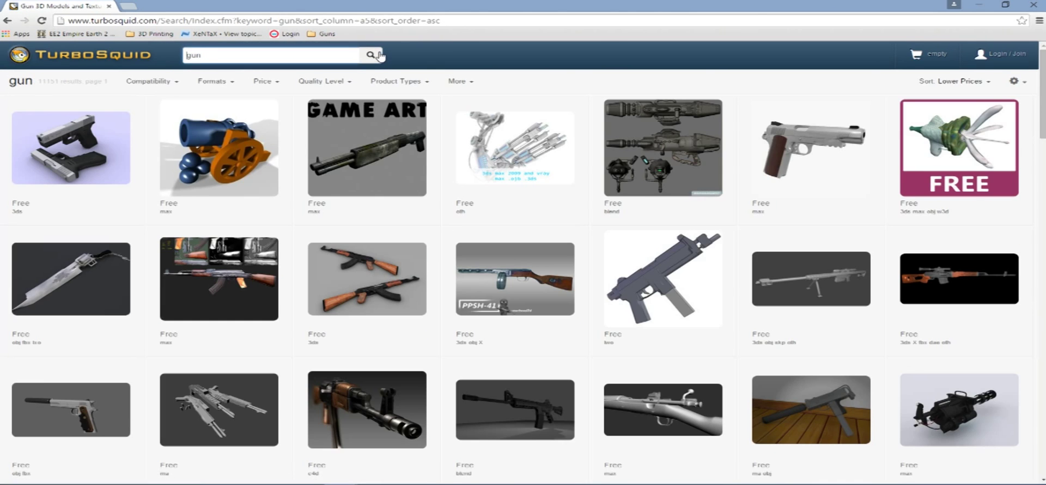
{"action": "scroll", "coordinate": [374, 66], "scroll_direction": "down", "scroll_amount": 5}
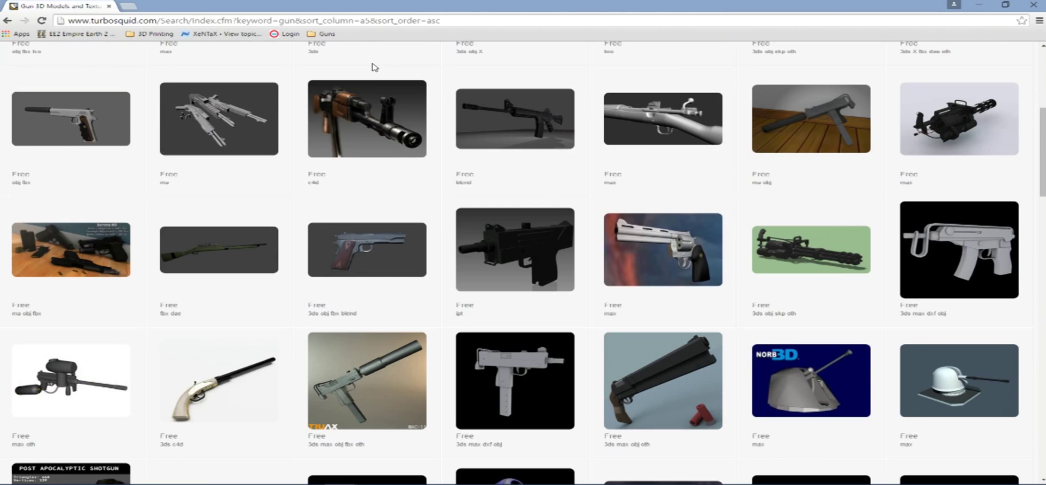
{"action": "scroll", "coordinate": [12, 59], "scroll_direction": "up", "scroll_amount": 5}
- Look at the Colt .45 model's page from the hand gun results
{"action": "key", "text": "alt+Left"}
{"action": "scroll", "coordinate": [435, 105], "scroll_direction": "down", "scroll_amount": 5}
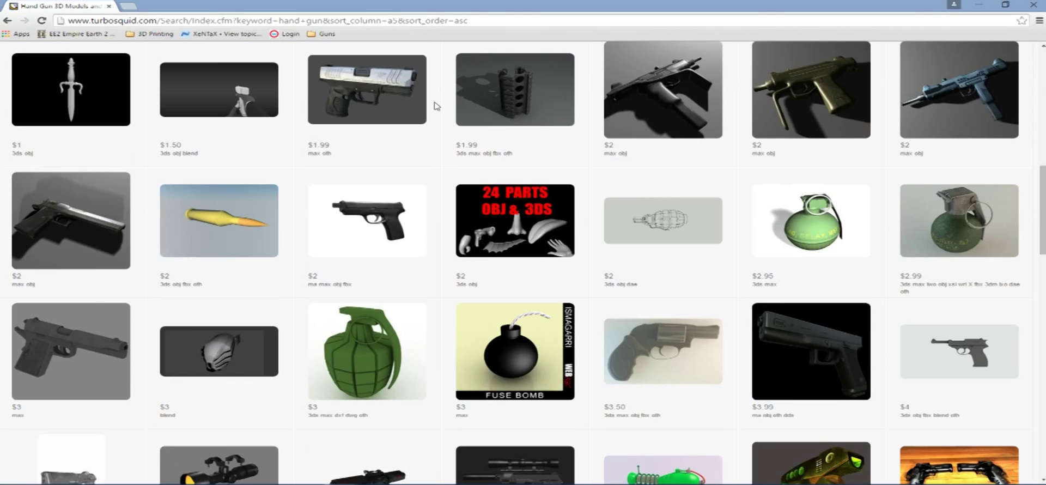
{"action": "scroll", "coordinate": [436, 106], "scroll_direction": "up", "scroll_amount": 5}
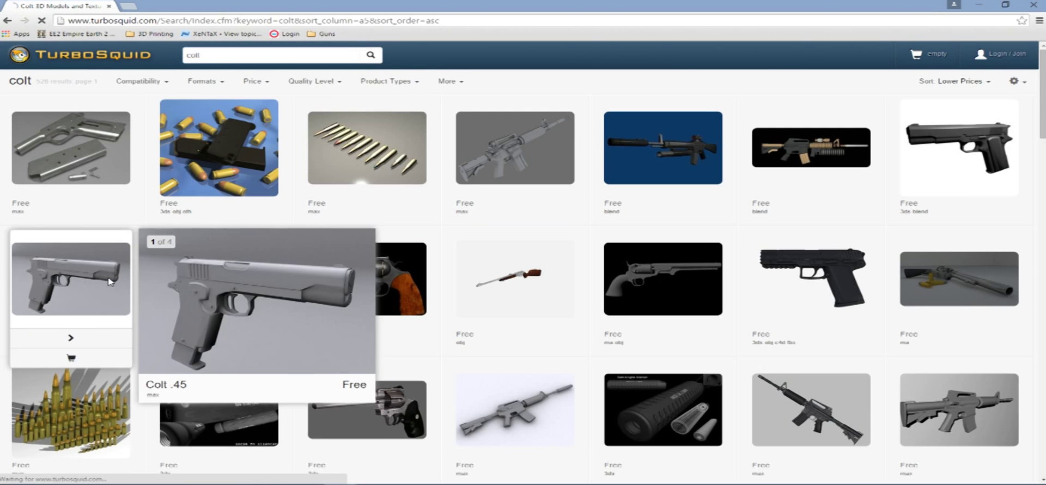
{"action": "left_click", "coordinate": [71, 272]}
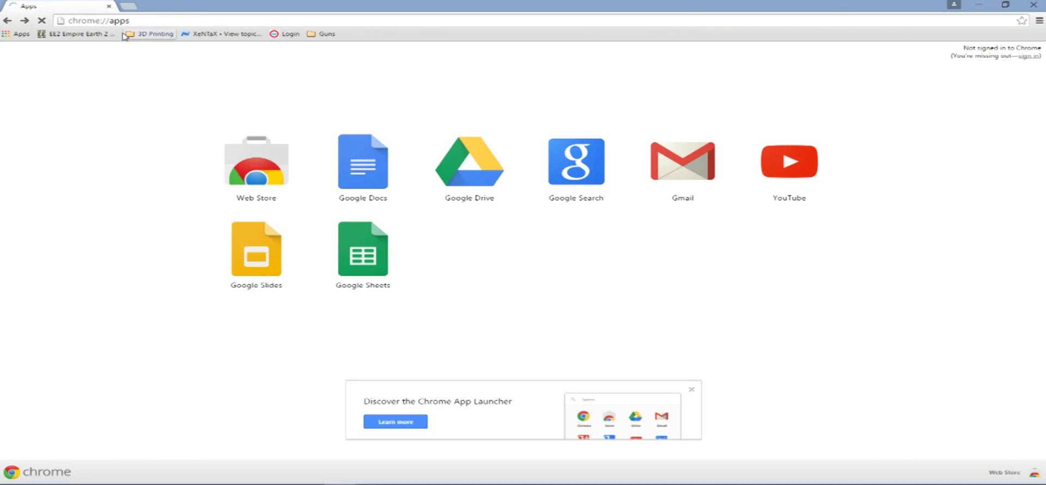
{"action": "key", "text": "alt+Left"}
- Search 'colt 1911' again and check the free 1911 .45 pistol page
{"action": "mouse_move", "coordinate": [385, 394]}
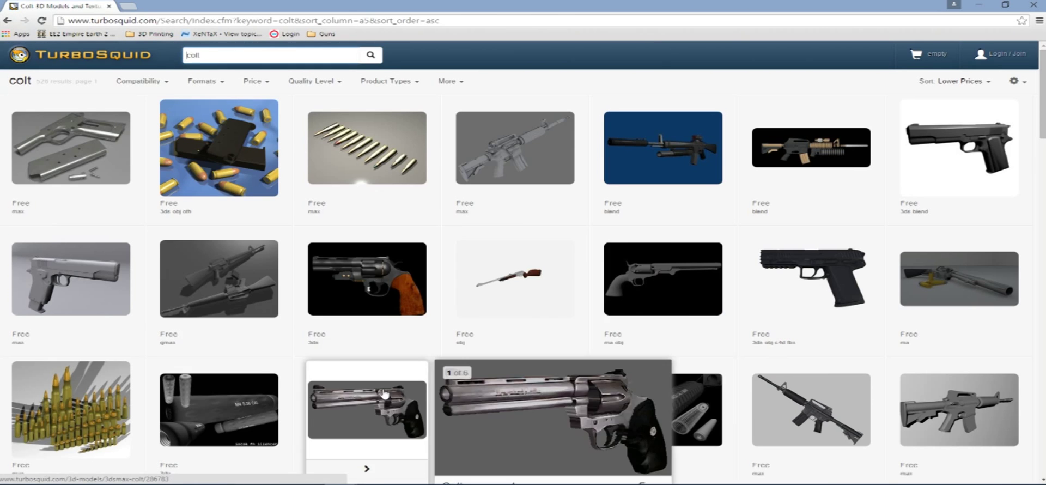
{"action": "type", "text": "1911"}
{"action": "key", "text": "Return"}
{"action": "mouse_move", "coordinate": [276, 256]}
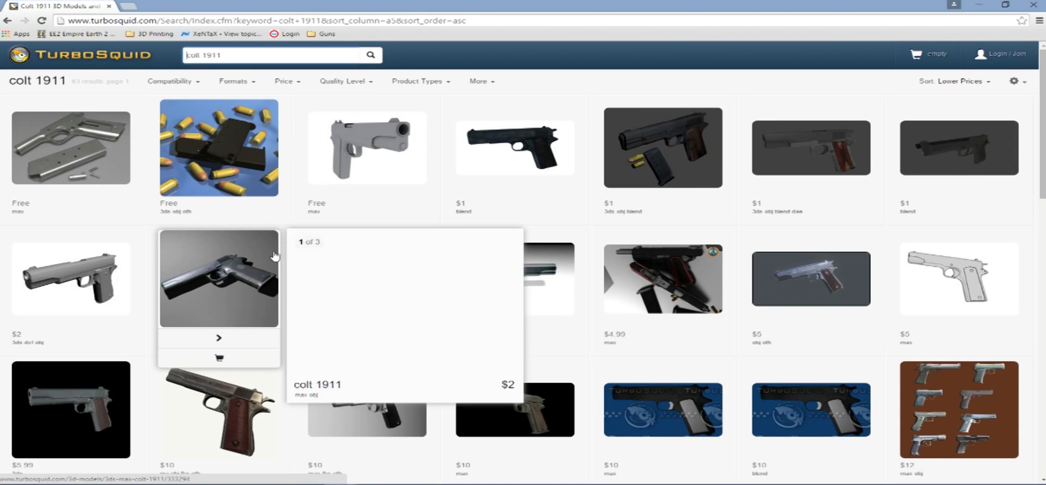
{"action": "left_click", "coordinate": [381, 158]}
{"action": "left_click", "coordinate": [8, 21]}
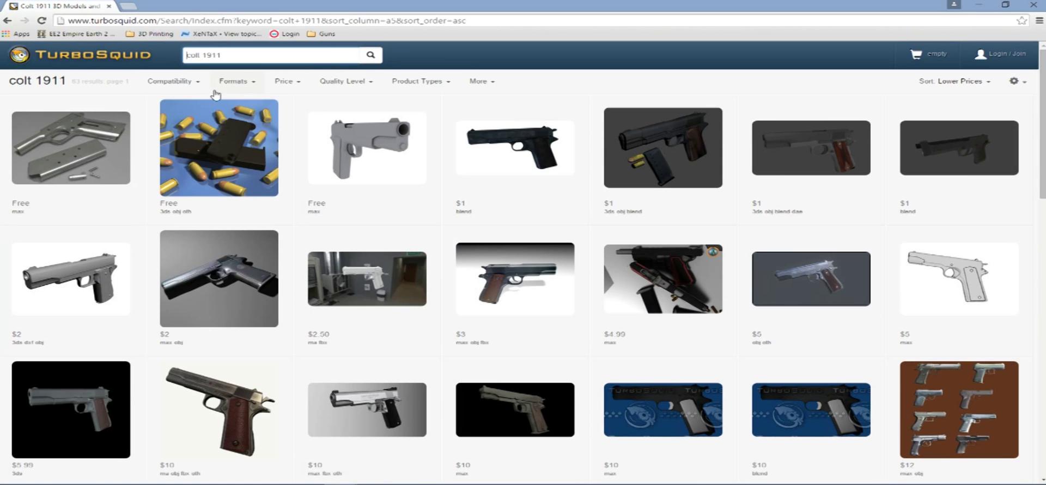
- Search 'colt 45', open the free Colt M1911 page and download it
{"action": "type", "text": "45"}
{"action": "key", "text": "Return"}
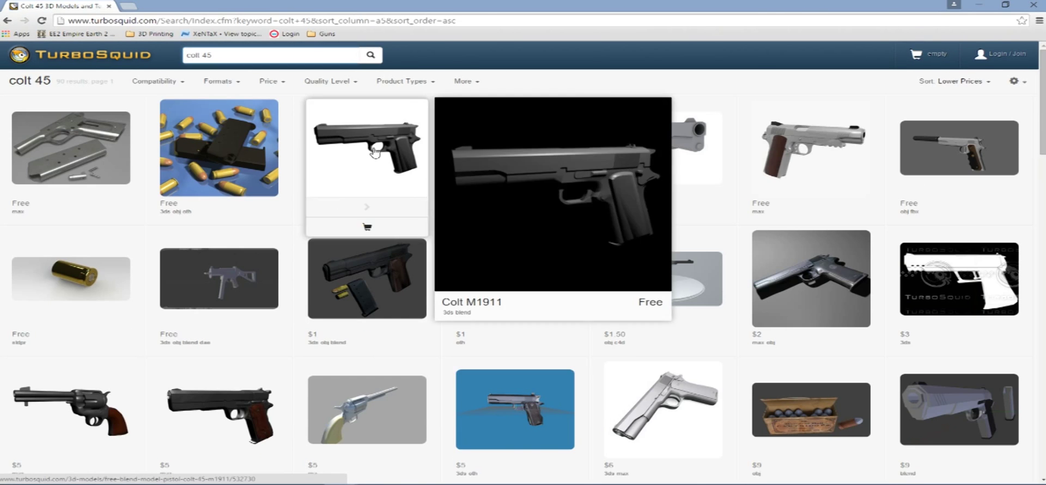
{"action": "left_click", "coordinate": [367, 147]}
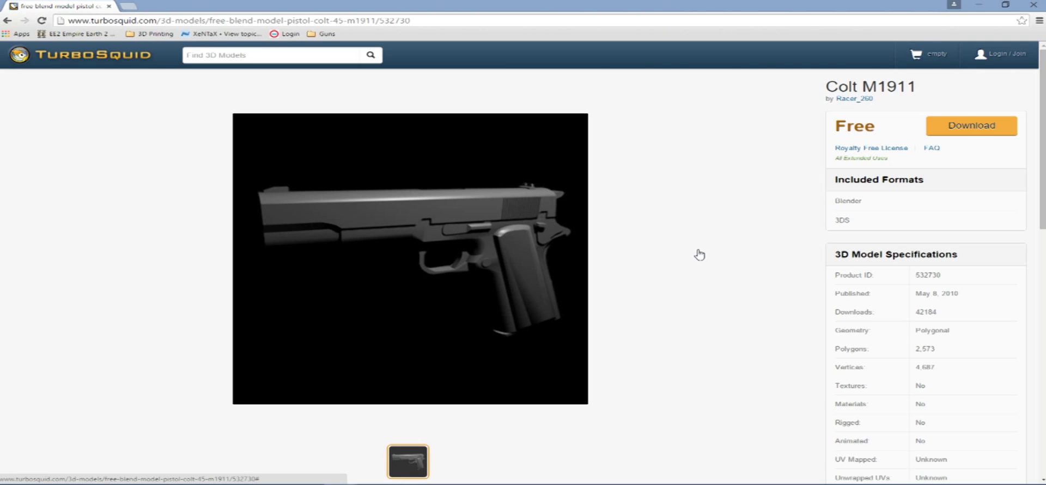
{"action": "scroll", "coordinate": [722, 285], "scroll_direction": "down", "scroll_amount": 5}
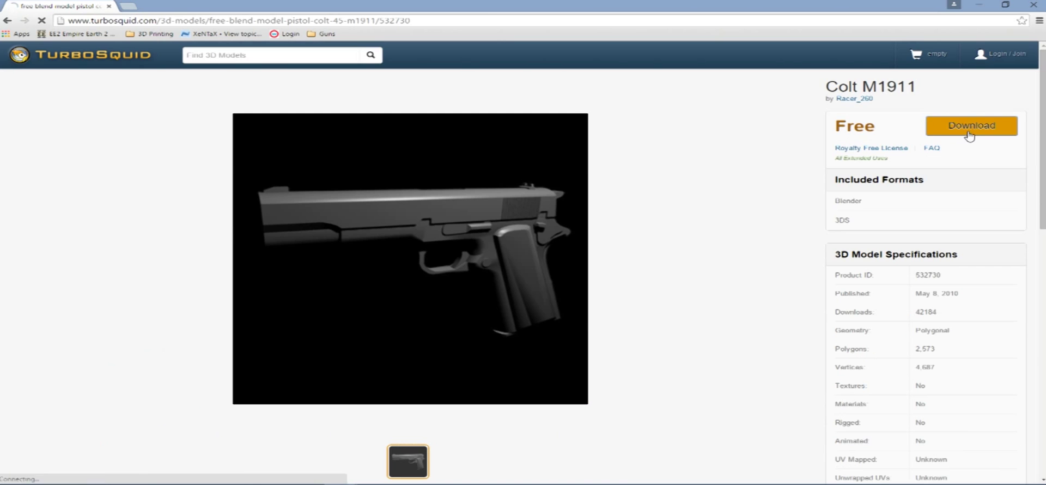
{"action": "left_click", "coordinate": [970, 127]}
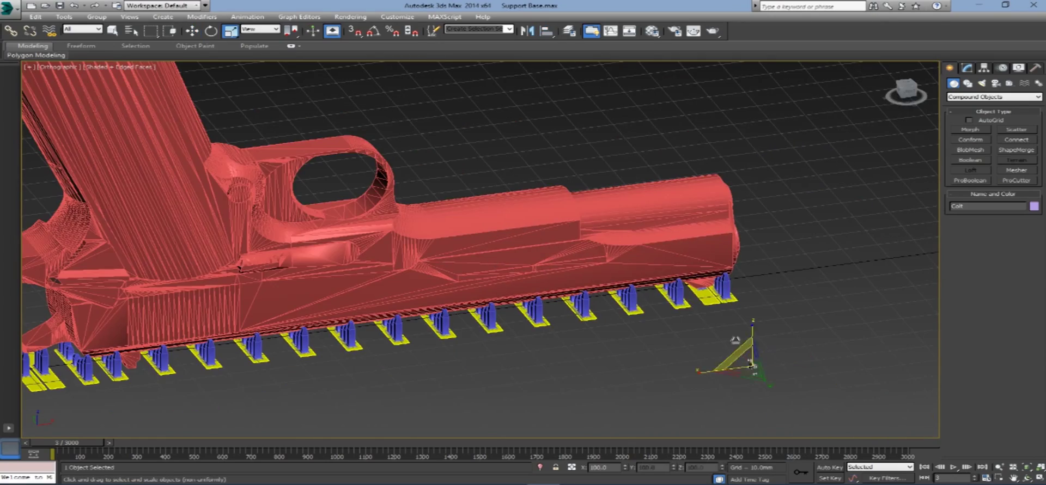
- Flip the imported grey gun 180° about X with angle snap on
{"action": "middle_click_drag", "start_coordinate": [736, 340], "coordinate": [681, 322], "text": "alt"}
{"action": "key", "text": "e"}
{"action": "key", "text": "a"}
{"action": "left_click_drag", "start_coordinate": [708, 327], "coordinate": [708, 289]}
{"action": "middle_click_drag", "start_coordinate": [708, 288], "coordinate": [545, 235], "text": "alt"}
- Align the grey gun to the red gun and turn it -90° onto it
{"action": "left_click", "coordinate": [436, 158]}
{"action": "left_click", "coordinate": [526, 324]}
{"action": "key", "text": "e"}
{"action": "left_click_drag", "start_coordinate": [512, 256], "coordinate": [491, 294]}
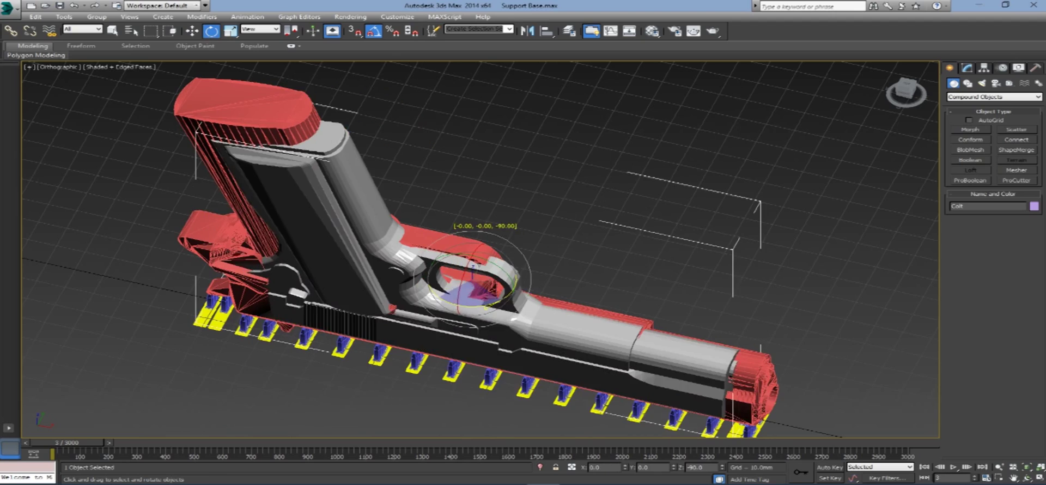
{"action": "key", "text": "w"}
{"action": "middle_click_drag", "start_coordinate": [490, 294], "coordinate": [551, 366], "text": "alt"}
- Box-select the supports under the grip and at the barrel end
{"action": "scroll", "coordinate": [661, 322], "scroll_direction": "up", "scroll_amount": 3}
{"action": "middle_click_drag", "start_coordinate": [164, 284], "coordinate": [327, 305]}
{"action": "left_click_drag", "start_coordinate": [349, 331], "coordinate": [259, 303]}
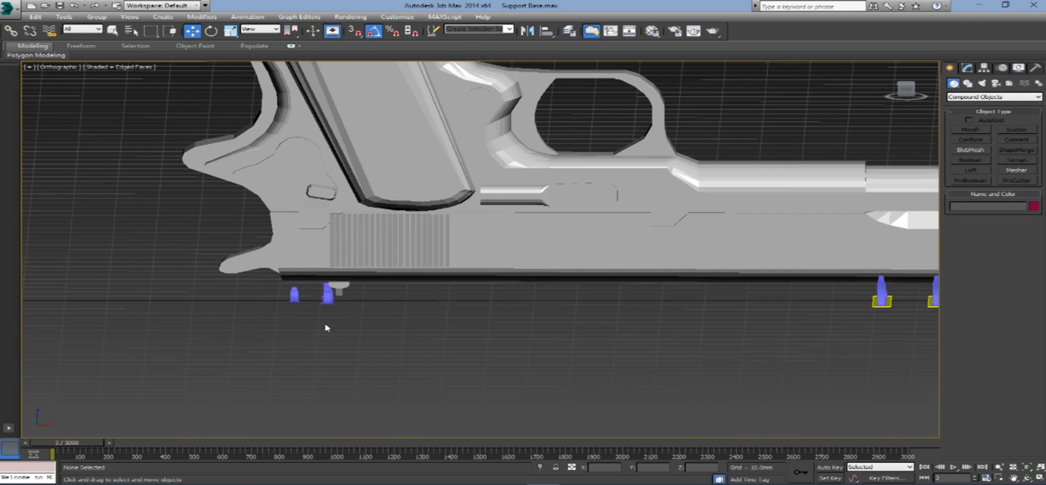
{"action": "middle_click_drag", "start_coordinate": [326, 328], "coordinate": [525, 333]}
{"action": "scroll", "coordinate": [525, 334], "scroll_direction": "up", "scroll_amount": 3}
{"action": "scroll", "coordinate": [487, 336], "scroll_direction": "up", "scroll_amount": 3}
{"action": "scroll", "coordinate": [495, 269], "scroll_direction": "down", "scroll_amount": 6}
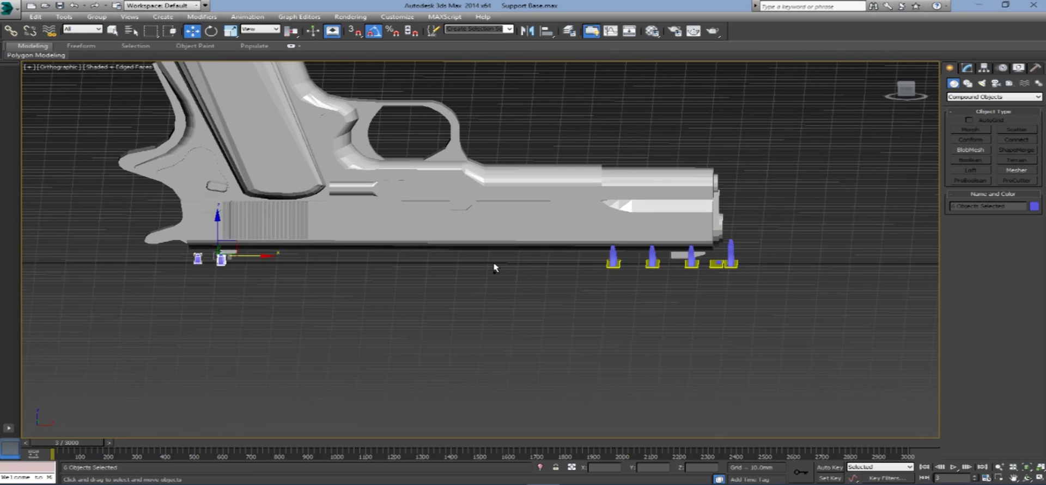
{"action": "middle_click_drag", "start_coordinate": [495, 268], "coordinate": [227, 308]}
{"action": "left_click_drag", "start_coordinate": [480, 229], "coordinate": [632, 288]}
{"action": "key", "text": "z"}
{"action": "left_click_drag", "start_coordinate": [613, 358], "coordinate": [169, 269]}
{"action": "scroll", "coordinate": [521, 288], "scroll_direction": "up", "scroll_amount": 3}
- Select the small boxes under the barrel and resize them with Scale
{"action": "left_click", "coordinate": [612, 289]}
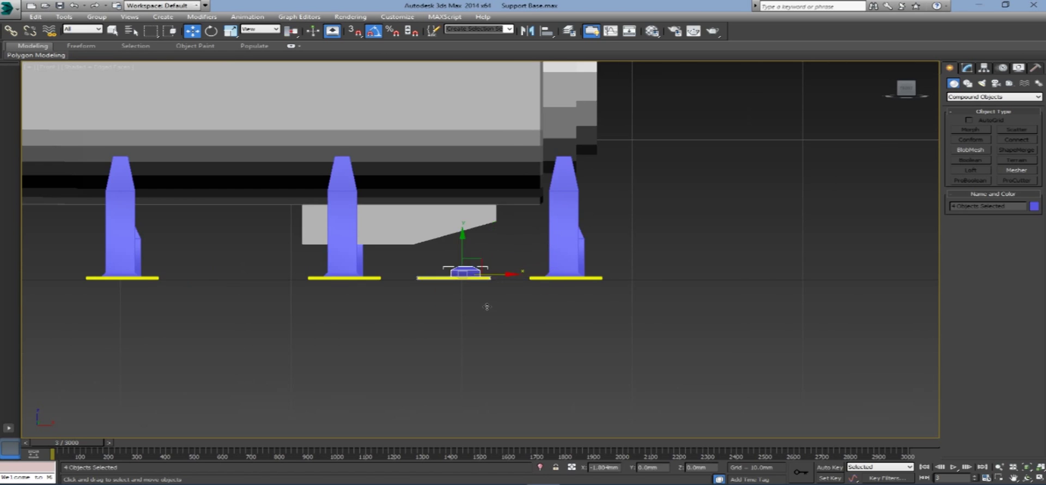
{"action": "middle_click_drag", "start_coordinate": [487, 306], "coordinate": [473, 270], "text": "alt"}
{"action": "left_click", "coordinate": [473, 271]}
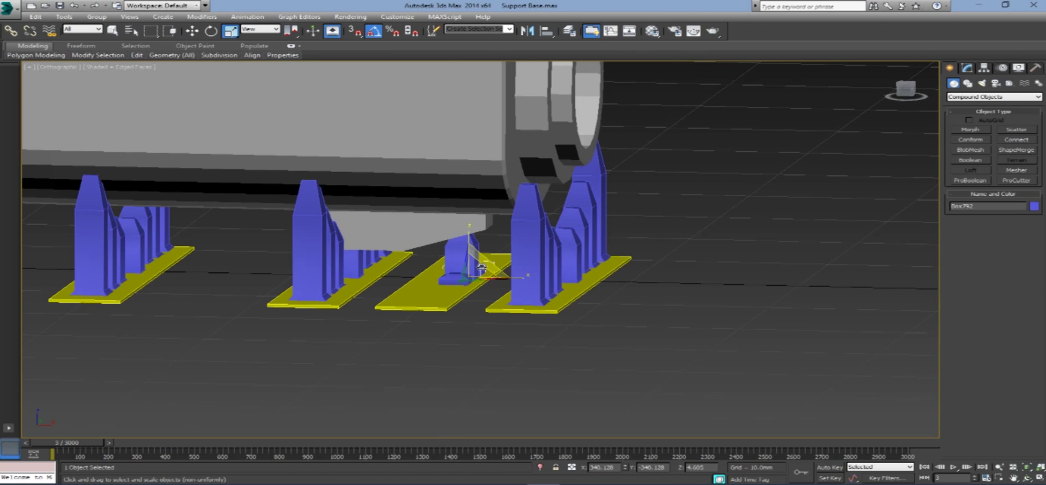
{"action": "left_click", "coordinate": [362, 300]}
{"action": "middle_click_drag", "start_coordinate": [362, 300], "coordinate": [515, 275], "text": "alt"}
{"action": "left_click", "coordinate": [515, 275]}
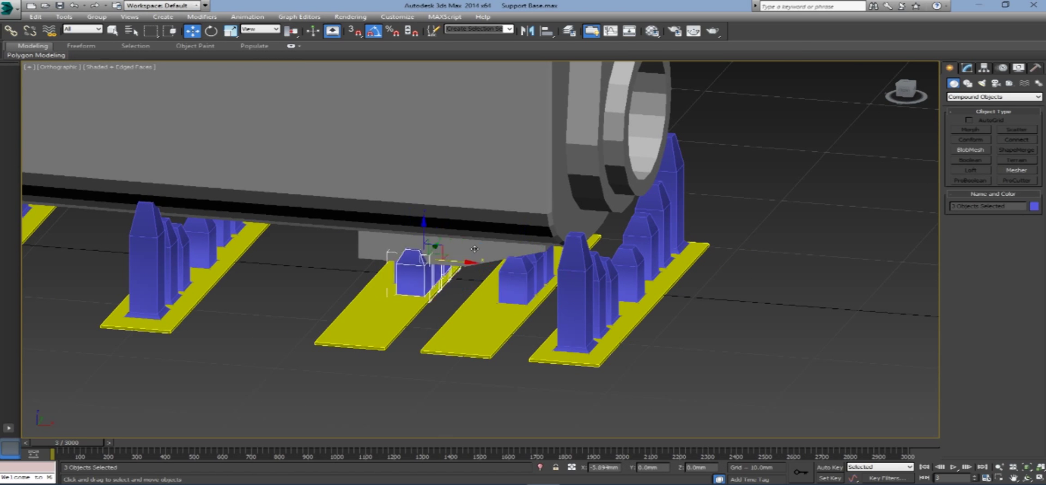
{"action": "middle_click_drag", "start_coordinate": [457, 261], "coordinate": [413, 217], "text": "alt"}
{"action": "key", "text": "r"}
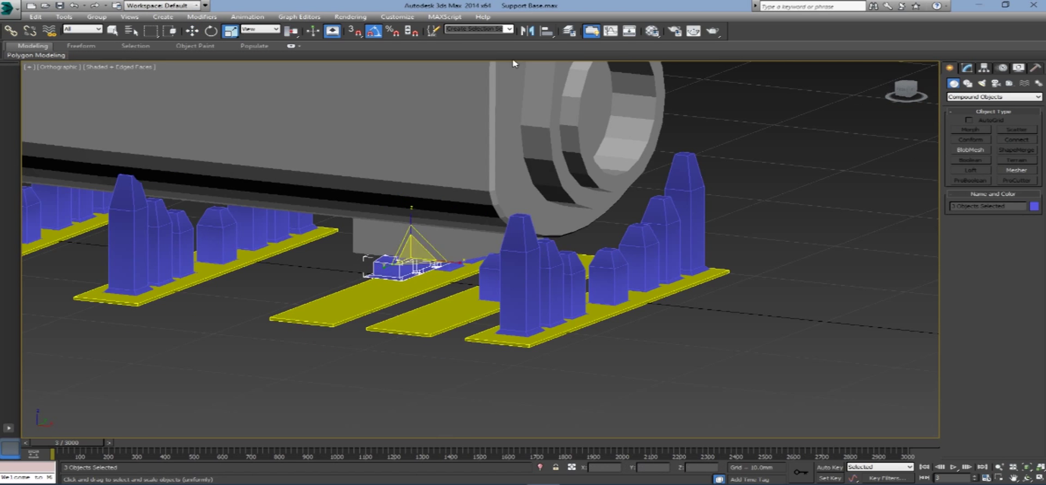
- Align the small boxes to a support post
{"action": "key", "text": "w"}
{"action": "key", "text": "alt+a"}
{"action": "left_click", "coordinate": [478, 186]}
{"action": "left_click", "coordinate": [526, 325]}
{"action": "left_click", "coordinate": [398, 278]}
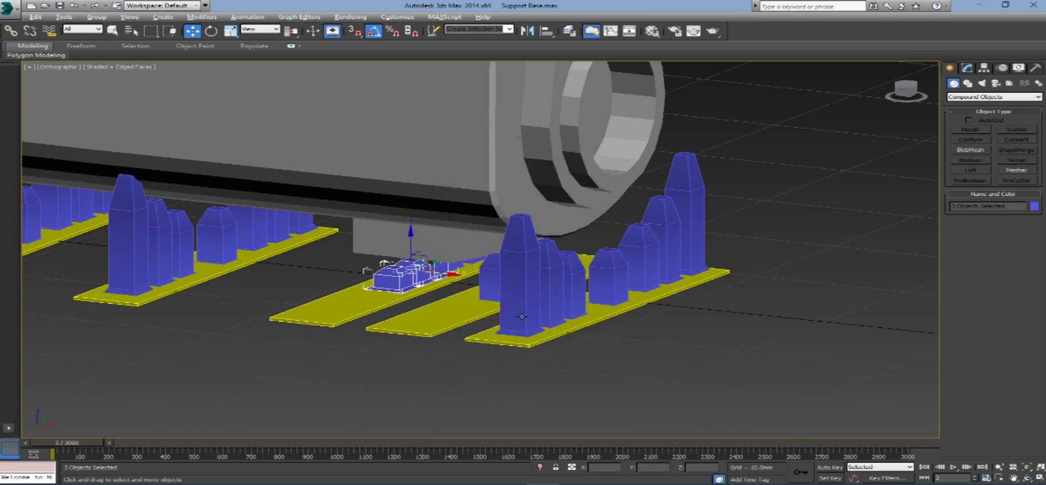
{"action": "middle_click_drag", "start_coordinate": [398, 277], "coordinate": [405, 306], "text": "alt"}
{"action": "scroll", "coordinate": [412, 331], "scroll_direction": "up", "scroll_amount": 4}
- Shift-clone a support beside the original on the raft plate
{"action": "key", "text": "ctrl+d"}
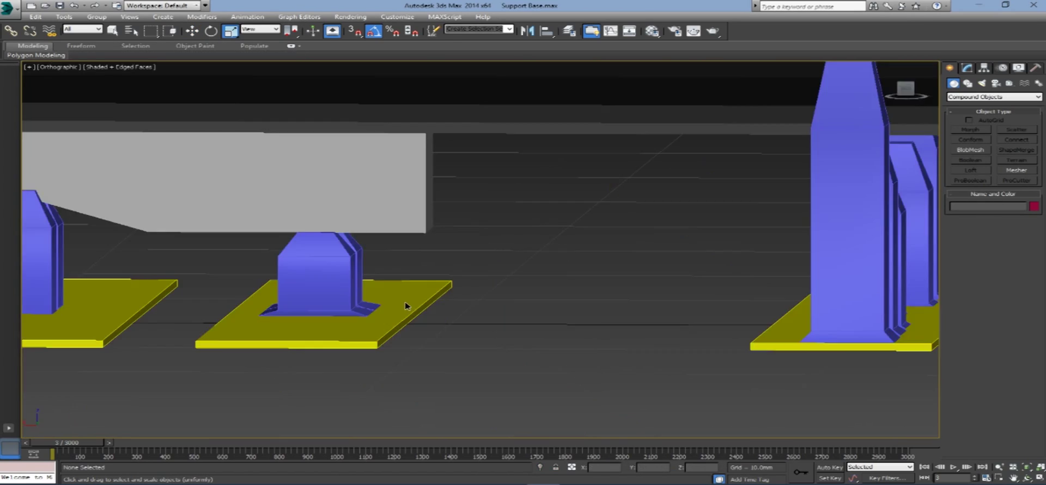
{"action": "scroll", "coordinate": [405, 306], "scroll_direction": "down", "scroll_amount": 3}
{"action": "left_click", "coordinate": [210, 319]}
{"action": "key", "text": "w"}
{"action": "left_click_drag", "start_coordinate": [210, 319], "coordinate": [283, 318], "text": "shift"}
{"action": "key", "text": "Return"}
{"action": "scroll", "coordinate": [479, 251], "scroll_direction": "up", "scroll_amount": 3}
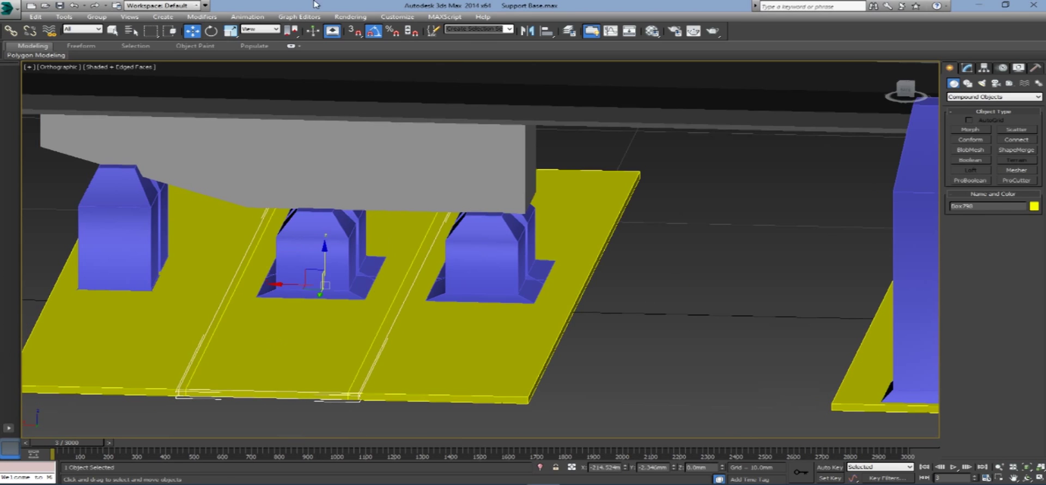
{"action": "scroll", "coordinate": [339, 209], "scroll_direction": "down", "scroll_amount": 3}
{"action": "middle_click_drag", "start_coordinate": [116, 275], "coordinate": [742, 392], "text": "alt"}
{"action": "scroll", "coordinate": [613, 294], "scroll_direction": "down", "scroll_amount": 2}
{"action": "left_click", "coordinate": [677, 243]}
- Select three supports and the yellow base plate under the gun's front end
{"action": "middle_click_drag", "start_coordinate": [678, 242], "coordinate": [480, 214], "text": "alt"}
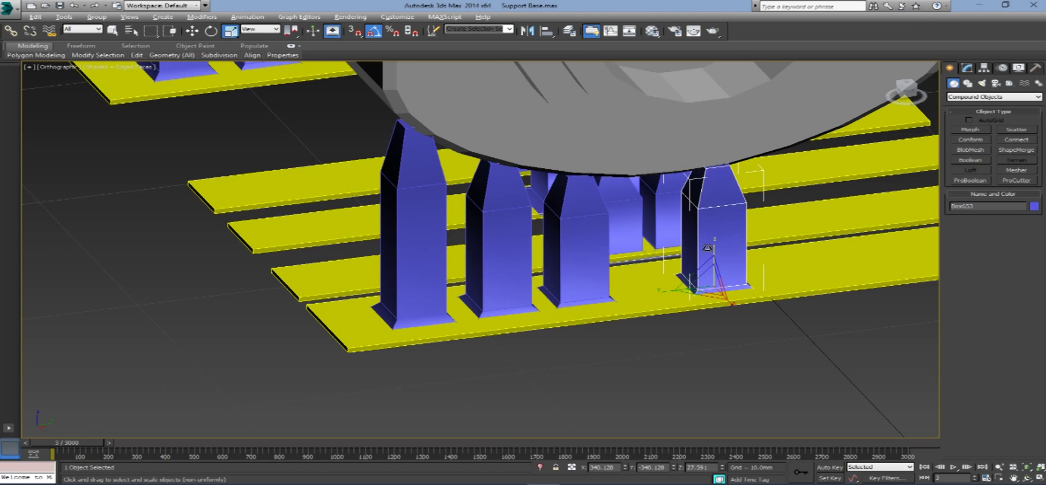
{"action": "key", "text": "w"}
{"action": "middle_click_drag", "start_coordinate": [707, 247], "coordinate": [572, 229], "text": "alt"}
{"action": "left_click", "coordinate": [572, 229]}
{"action": "middle_click_drag", "start_coordinate": [545, 266], "coordinate": [572, 295], "text": "alt"}
{"action": "left_click", "coordinate": [573, 295], "text": "ctrl"}
{"action": "middle_click_drag", "start_coordinate": [712, 252], "coordinate": [497, 295], "text": "alt"}
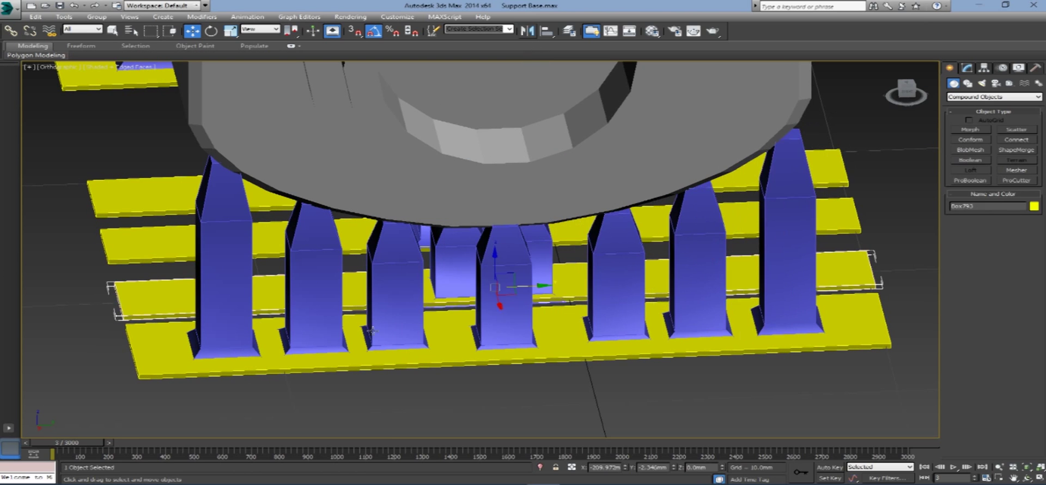
{"action": "scroll", "coordinate": [315, 280], "scroll_direction": "up", "scroll_amount": 3}
{"action": "middle_click_drag", "start_coordinate": [315, 280], "coordinate": [585, 436], "text": "alt"}
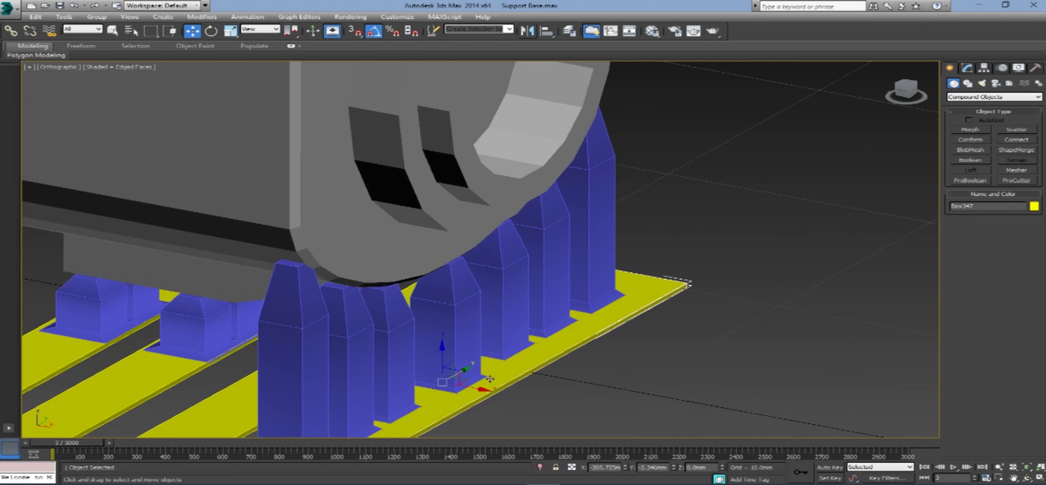
{"action": "left_click", "coordinate": [585, 436]}
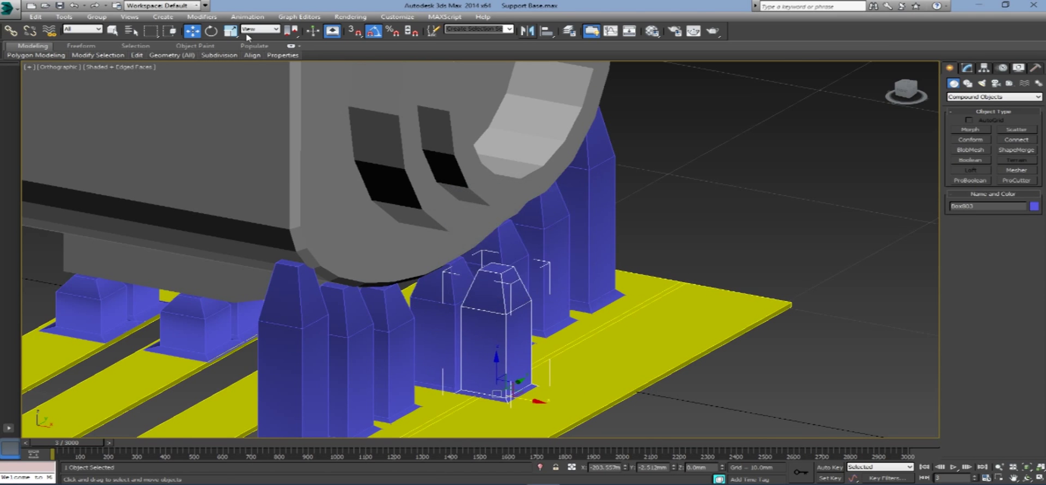
- In the front view, place a copy of the support just to its right
{"action": "key", "text": "f"}
{"action": "mouse_move", "coordinate": [340, 464]}
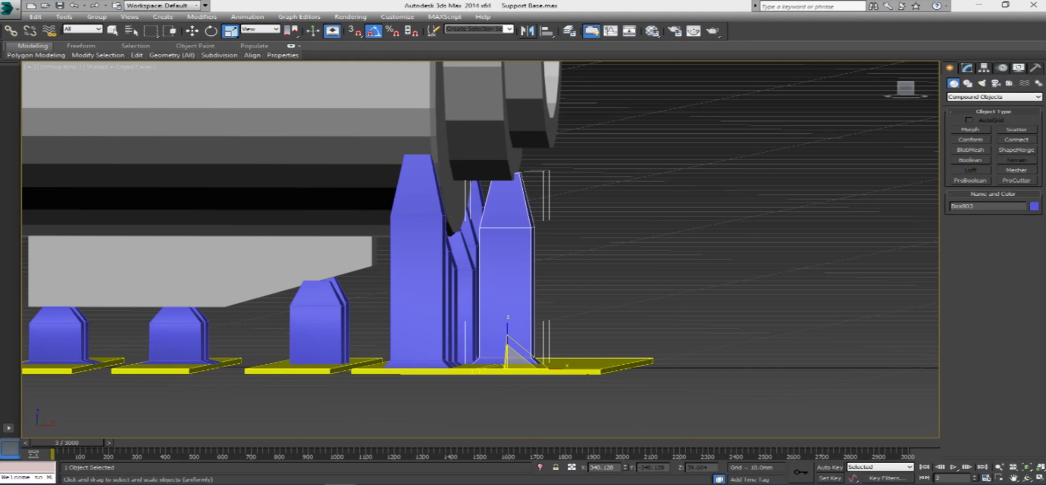
{"action": "key", "text": "w"}
{"action": "left_click_drag", "start_coordinate": [554, 369], "coordinate": [581, 368], "text": "shift"}
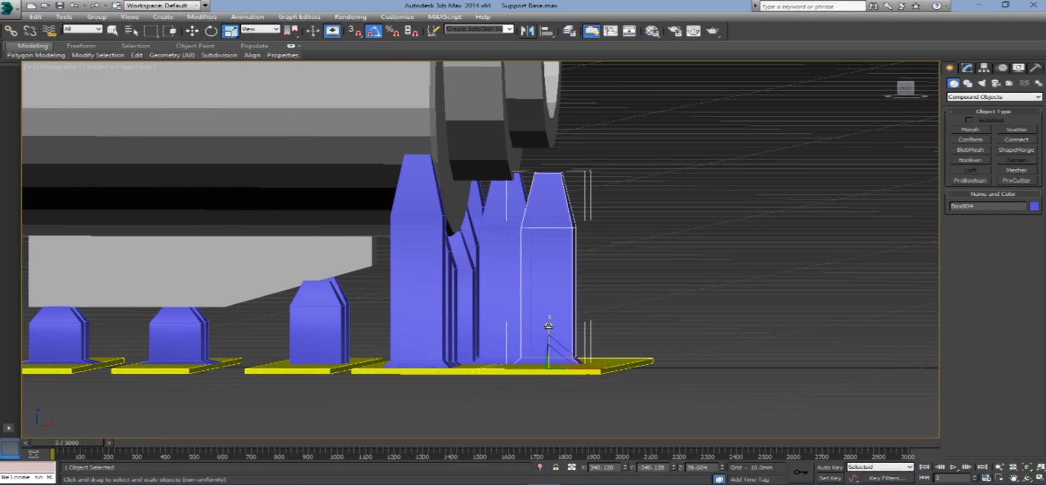
- Delete the two tall supports at the left
{"action": "key", "text": "f"}
{"action": "scroll", "coordinate": [552, 320], "scroll_direction": "down", "scroll_amount": 5}
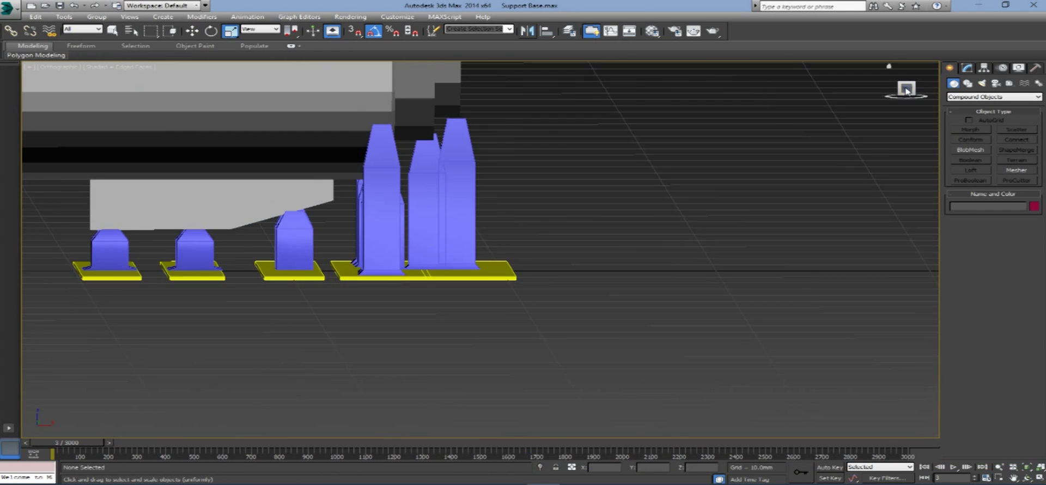
{"action": "scroll", "coordinate": [752, 240], "scroll_direction": "down", "scroll_amount": 3}
{"action": "left_click_drag", "start_coordinate": [478, 341], "coordinate": [342, 234]}
{"action": "key", "text": "Delete"}
- Clone the support group further along the gun twice, accepting the Clone Options each time
{"action": "key", "text": "w"}
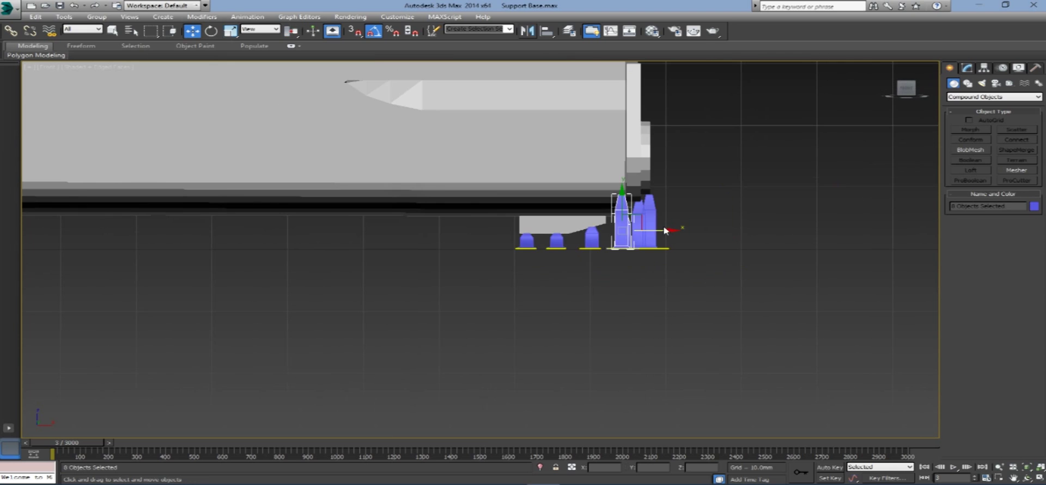
{"action": "key", "text": "Return"}
{"action": "scroll", "coordinate": [425, 271], "scroll_direction": "down", "scroll_amount": 5}
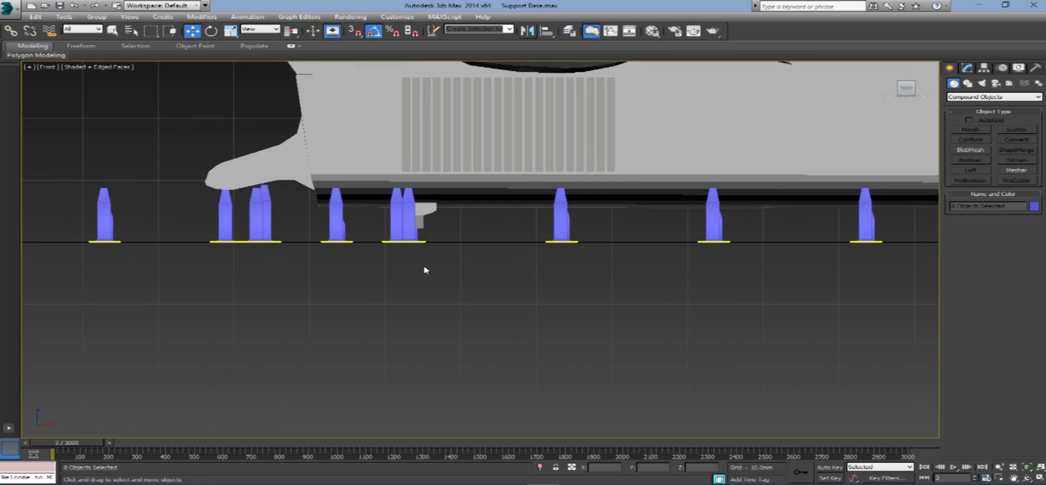
{"action": "scroll", "coordinate": [759, 212], "scroll_direction": "up", "scroll_amount": 3}
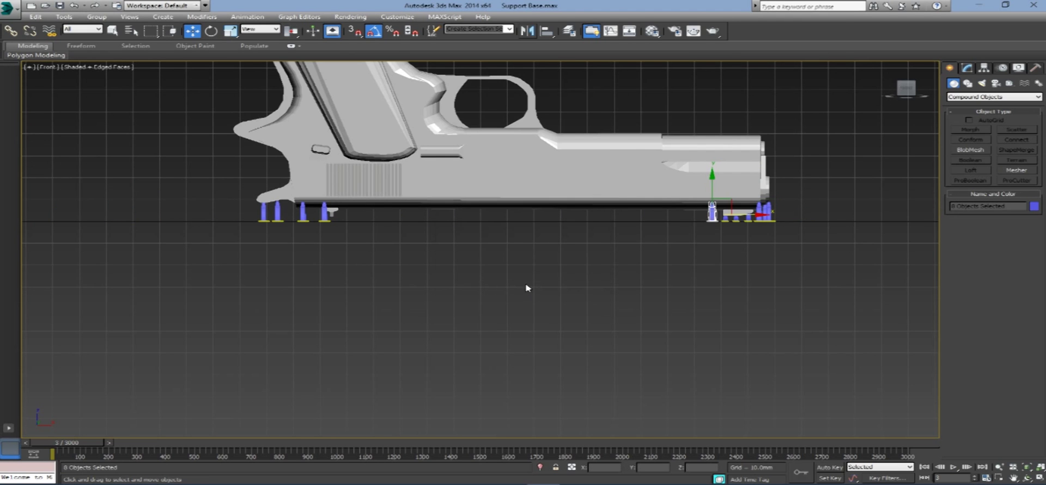
{"action": "scroll", "coordinate": [526, 288], "scroll_direction": "up", "scroll_amount": 1}
{"action": "left_click_drag", "start_coordinate": [711, 215], "coordinate": [705, 222], "text": "shift"}
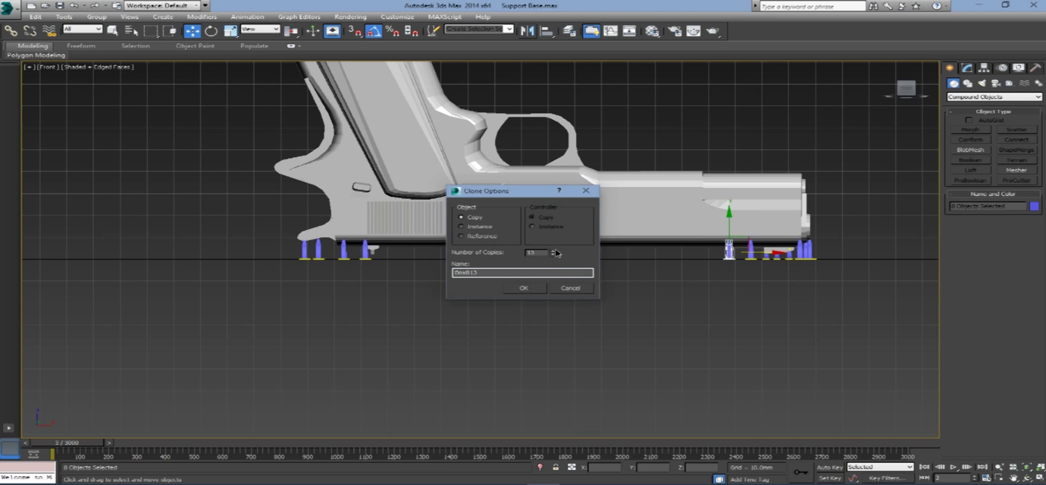
{"action": "key", "text": "Return"}
{"action": "middle_click_drag", "start_coordinate": [556, 255], "coordinate": [517, 322], "text": "alt"}
{"action": "scroll", "coordinate": [516, 324], "scroll_direction": "up", "scroll_amount": 3}
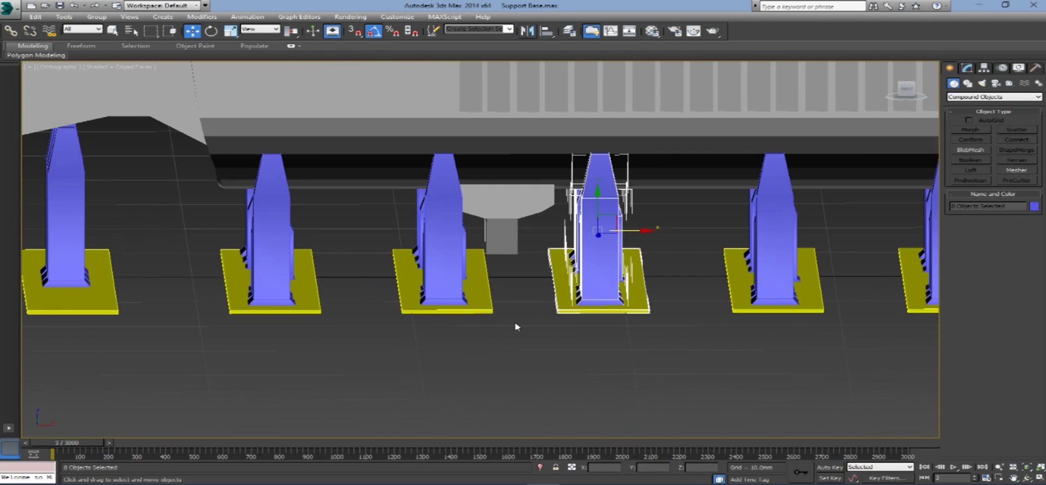
- Select two of the new supports and frame them in the view
{"action": "left_click", "coordinate": [511, 344]}
{"action": "left_click", "coordinate": [534, 291]}
{"action": "scroll", "coordinate": [491, 310], "scroll_direction": "down", "scroll_amount": 3}
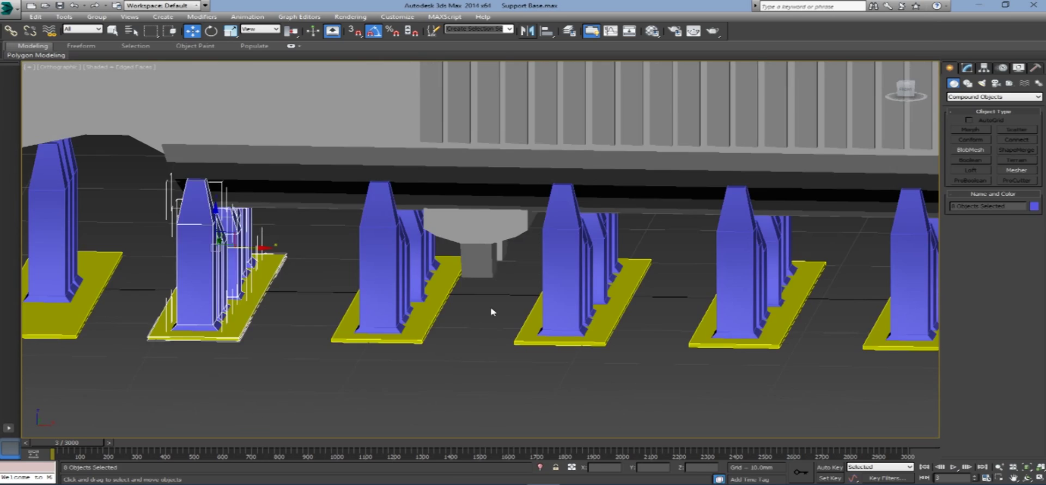
{"action": "left_click", "coordinate": [490, 280]}
{"action": "middle_click_drag", "start_coordinate": [490, 280], "coordinate": [619, 287], "text": "alt"}
{"action": "scroll", "coordinate": [308, 224], "scroll_direction": "up", "scroll_amount": 3}
{"action": "left_click", "coordinate": [335, 228], "text": "ctrl"}
{"action": "middle_click_drag", "start_coordinate": [336, 228], "coordinate": [832, 289]}
{"action": "scroll", "coordinate": [833, 289], "scroll_direction": "down", "scroll_amount": 3}
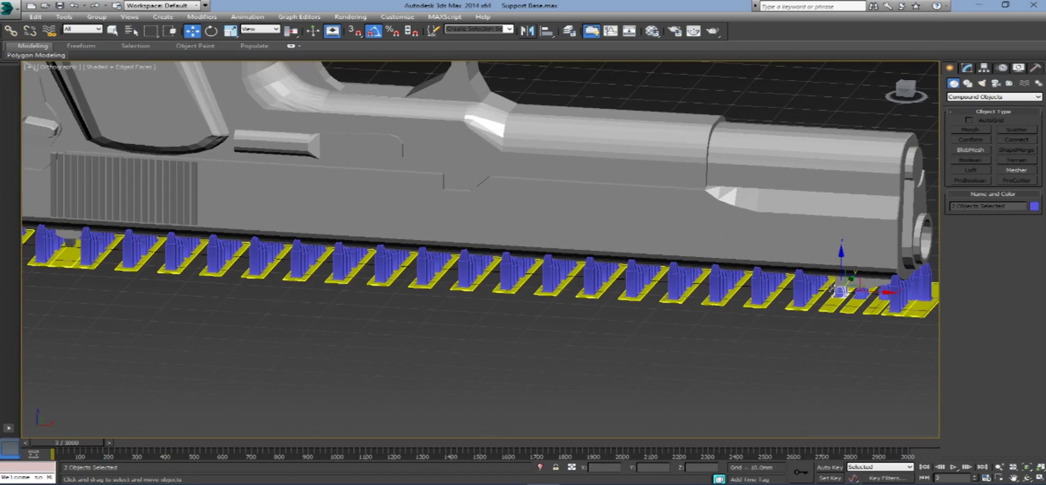
{"action": "key", "text": "z"}
{"action": "key", "text": "ctrl+d"}
- Scale a support under the grip taller so it reaches the gun
{"action": "middle_click_drag", "start_coordinate": [618, 332], "coordinate": [89, 108], "text": "alt"}
{"action": "key", "text": "p"}
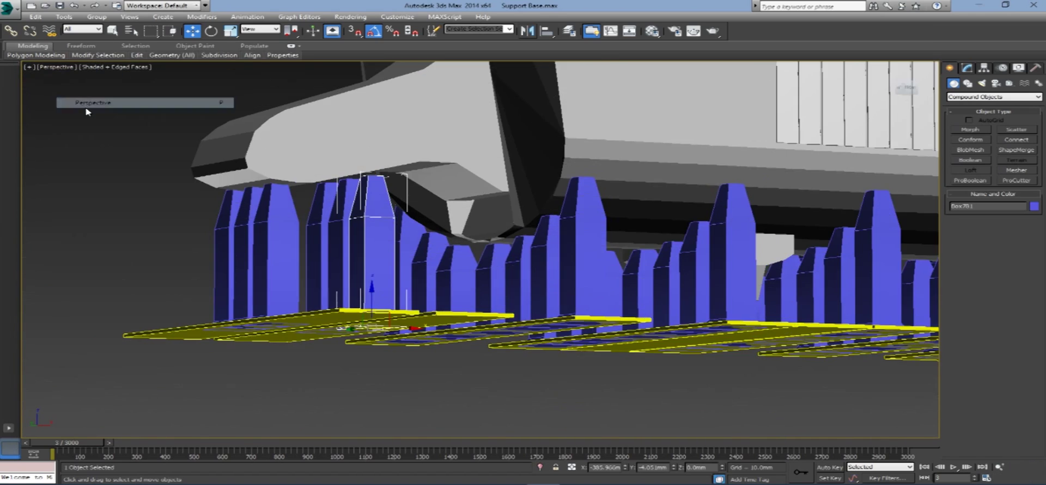
{"action": "scroll", "coordinate": [89, 108], "scroll_direction": "up", "scroll_amount": 3}
{"action": "middle_click_drag", "start_coordinate": [273, 320], "coordinate": [409, 349], "text": "alt"}
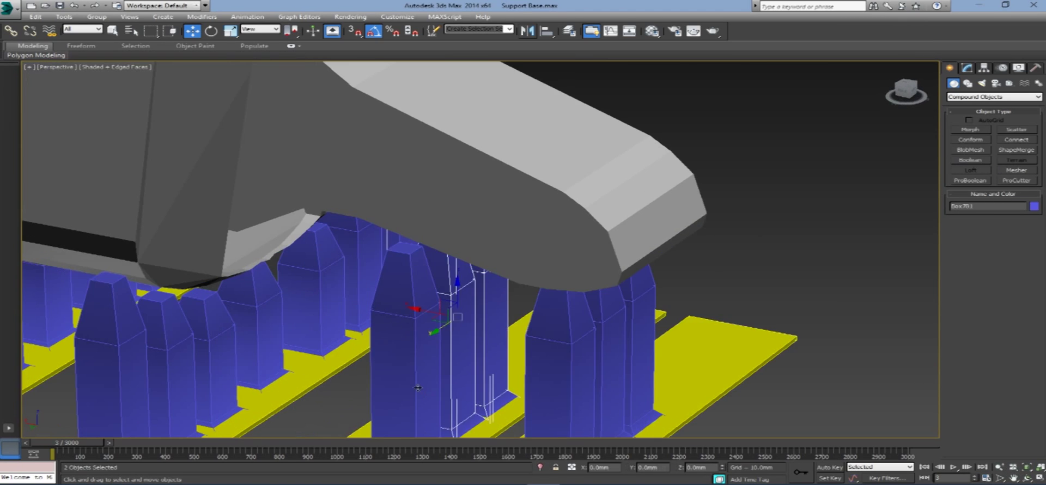
{"action": "left_click", "coordinate": [409, 349]}
{"action": "key", "text": "r"}
{"action": "scroll", "coordinate": [409, 349], "scroll_direction": "up", "scroll_amount": 3}
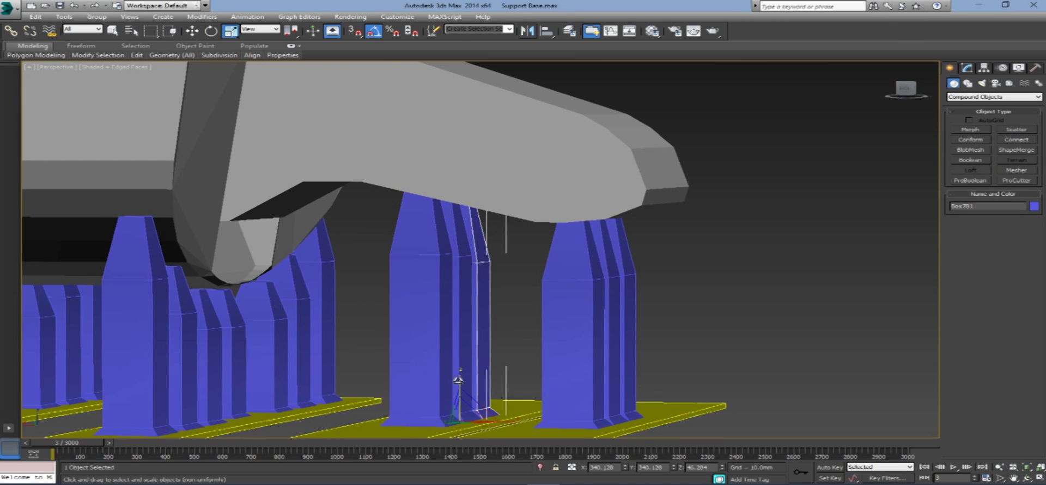
{"action": "scroll", "coordinate": [459, 378], "scroll_direction": "down", "scroll_amount": 5}
{"action": "middle_click_drag", "start_coordinate": [458, 378], "coordinate": [28, 134], "text": "alt"}
- Marquee the pistol with all its supports and Move-clone them into a copy beside the original
{"action": "left_click", "coordinate": [27, 135]}
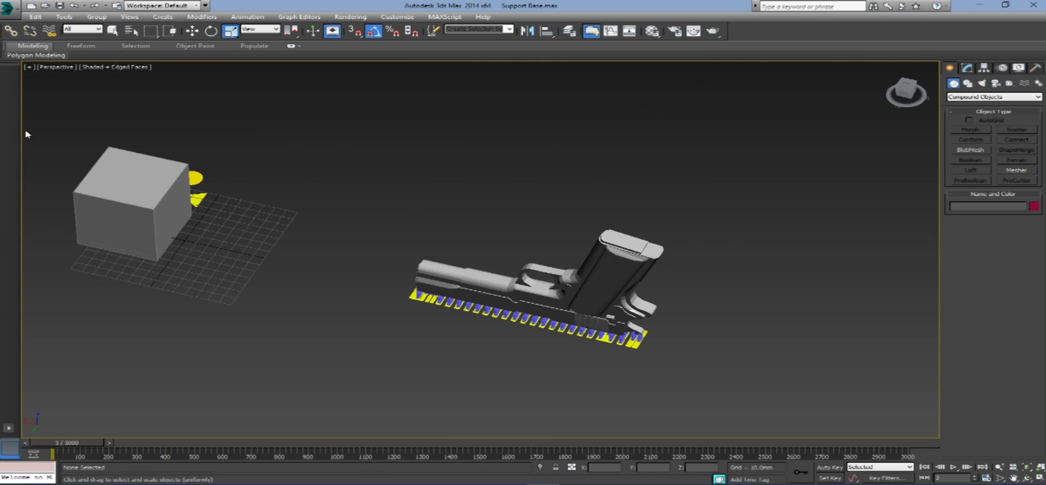
{"action": "left_click_drag", "start_coordinate": [396, 386], "coordinate": [396, 386]}
{"action": "key", "text": "w"}
{"action": "left_click_drag", "start_coordinate": [444, 303], "coordinate": [474, 355], "text": "shift"}
{"action": "key", "text": "Return"}
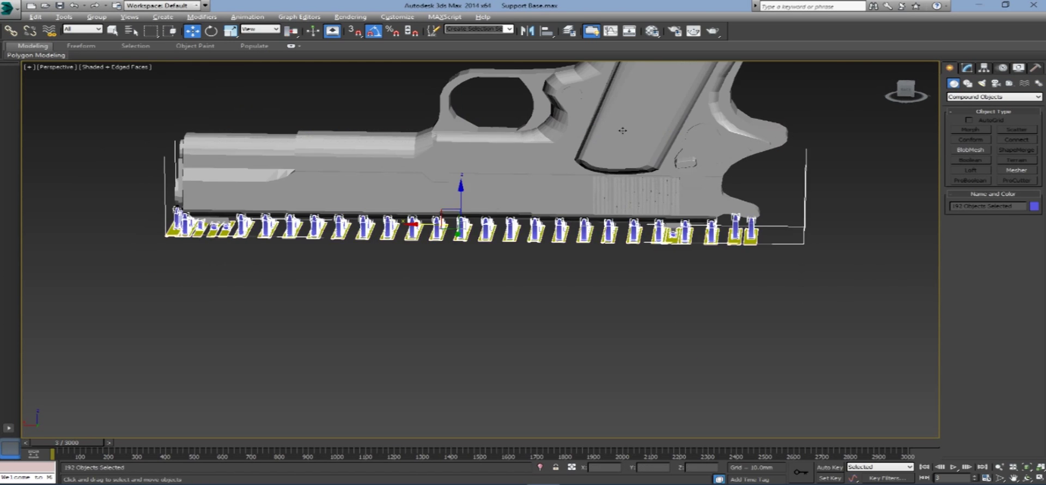
{"action": "scroll", "coordinate": [664, 306], "scroll_direction": "up", "scroll_amount": 5}
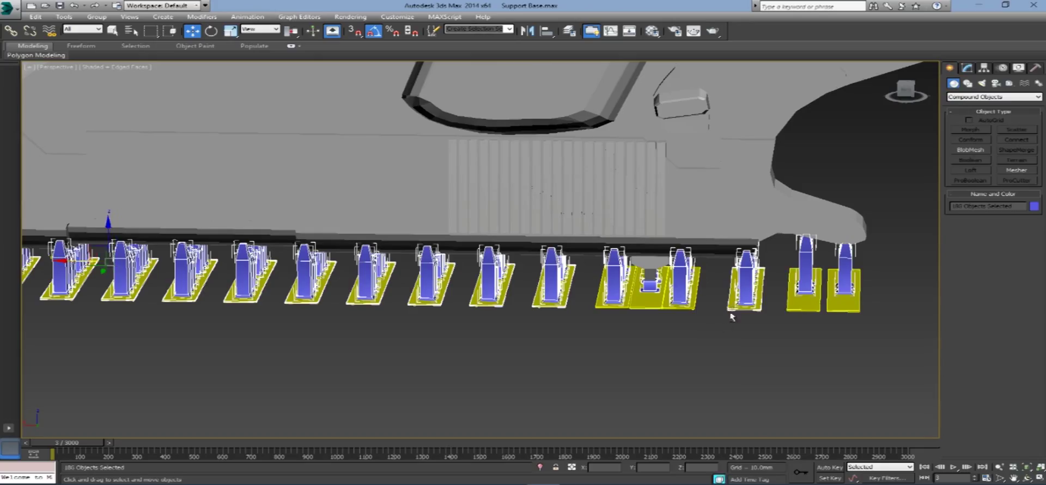
{"action": "scroll", "coordinate": [612, 334], "scroll_direction": "down", "scroll_amount": 3}
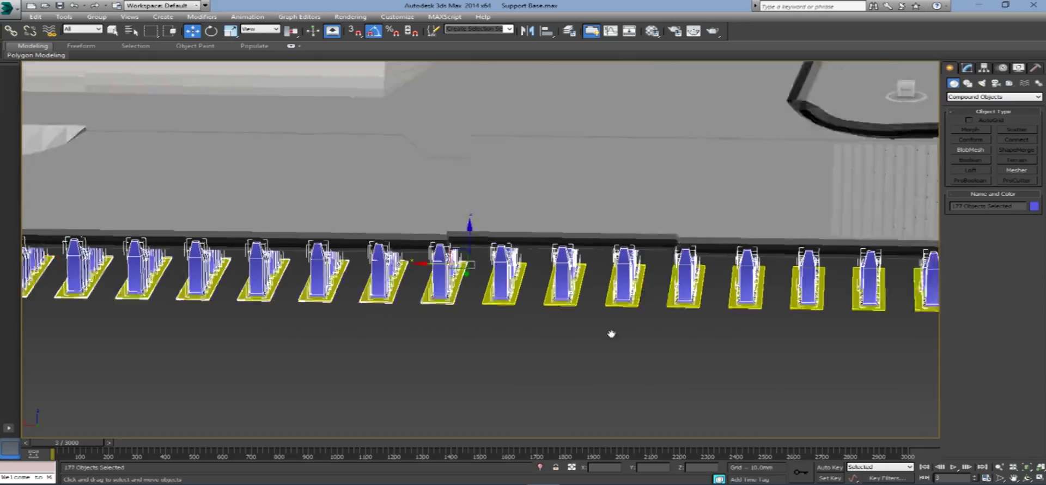
{"action": "scroll", "coordinate": [331, 272], "scroll_direction": "up", "scroll_amount": 3}
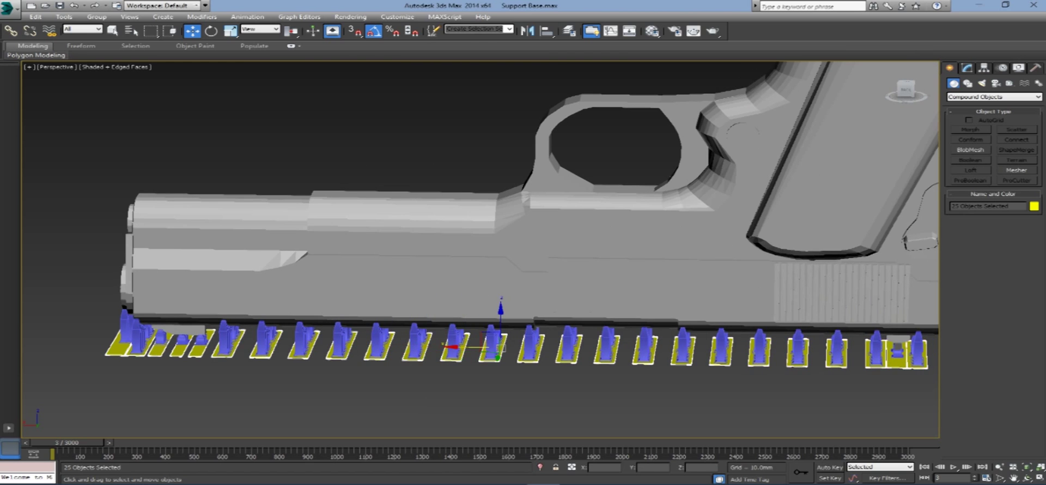
{"action": "middle_click_drag", "start_coordinate": [926, 371], "coordinate": [711, 344]}
- Convert Box974 to an Editable Poly and attach all the supports to it
{"action": "left_click", "coordinate": [758, 334], "text": "ctrl"}
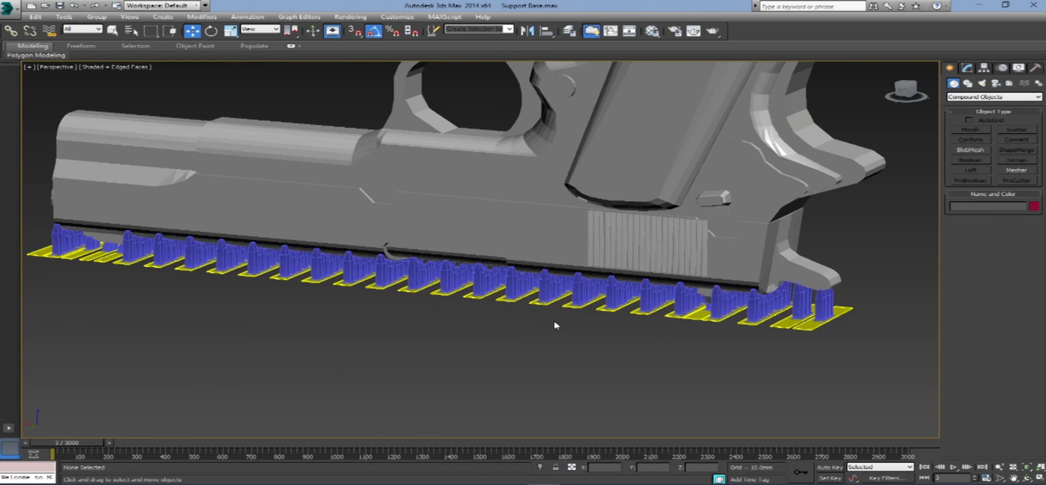
{"action": "left_click", "coordinate": [712, 299]}
{"action": "key", "text": "h"}
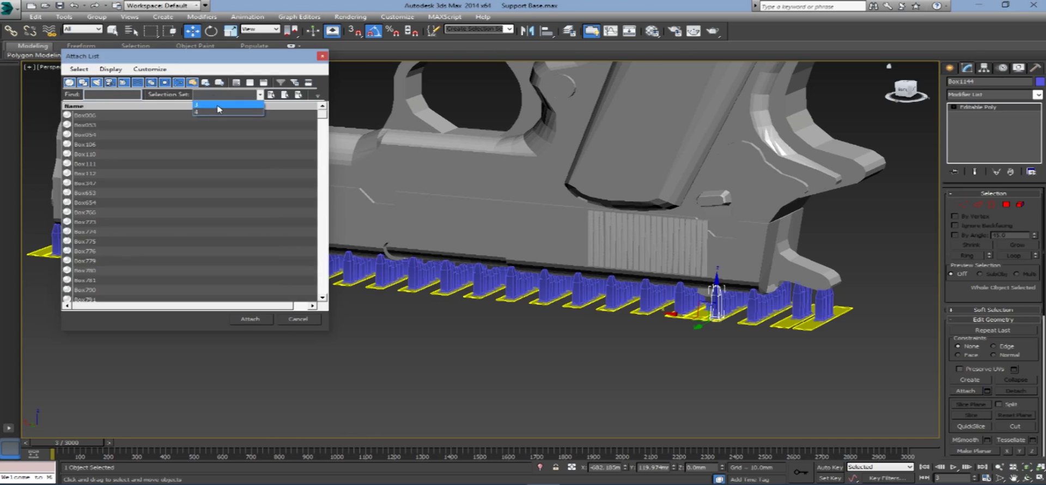
{"action": "left_click", "coordinate": [245, 318]}
{"action": "right_click", "coordinate": [965, 106]}
{"action": "left_click", "coordinate": [926, 262]}
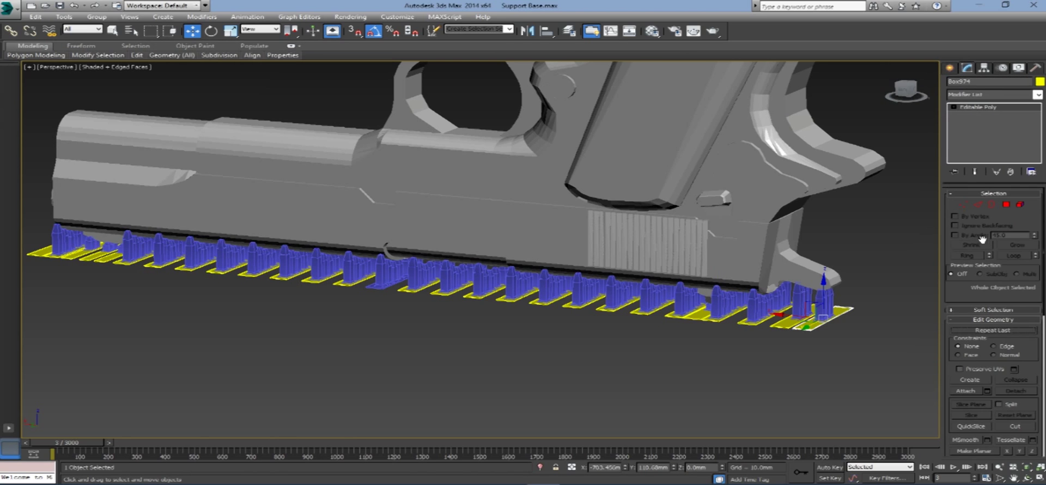
{"action": "left_click", "coordinate": [987, 391]}
{"action": "left_click", "coordinate": [250, 319]}
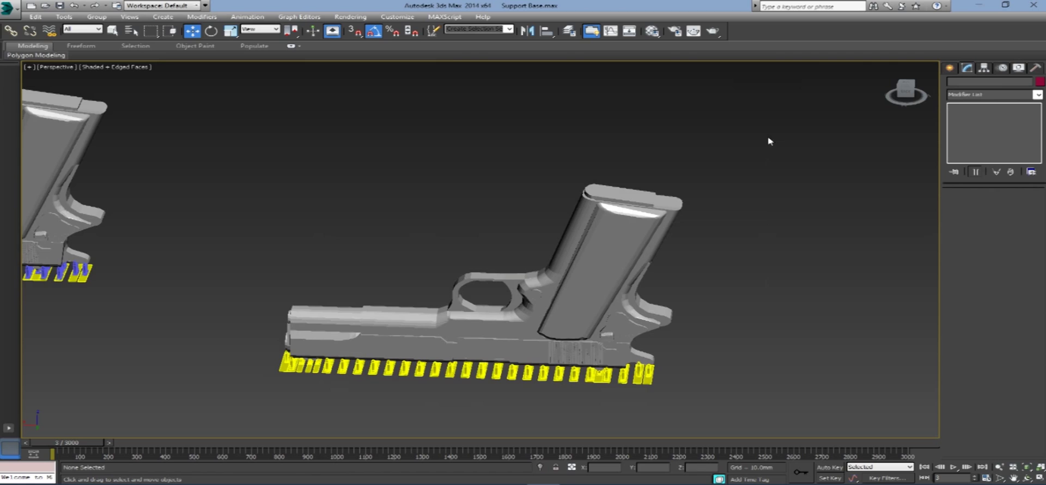
- Select the gun and supports and export the selection as an STL file
{"action": "left_click", "coordinate": [599, 262]}
{"action": "left_click", "coordinate": [7, 7]}
{"action": "left_click", "coordinate": [32, 234]}
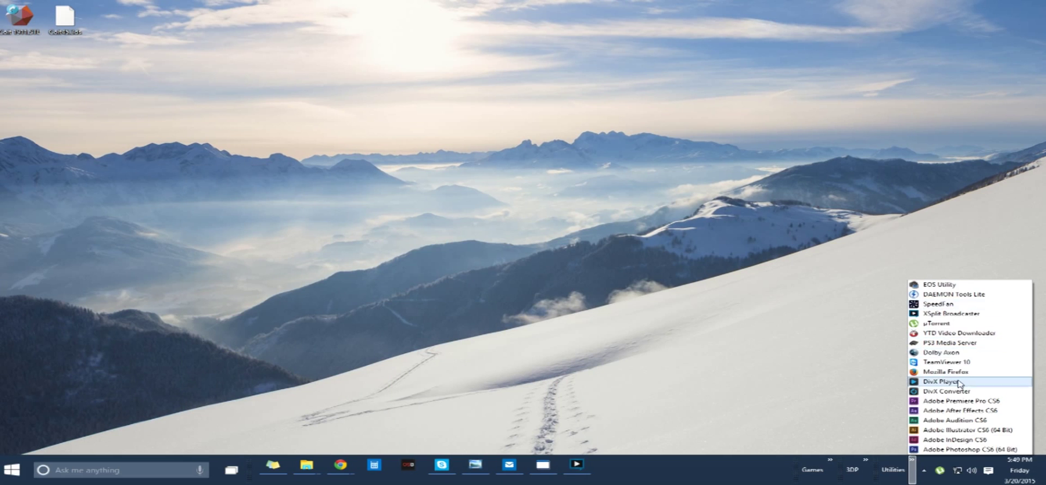
- Launch MakerBot Desktop and open the print quality Settings for the pistol model
{"action": "left_click", "coordinate": [866, 464]}
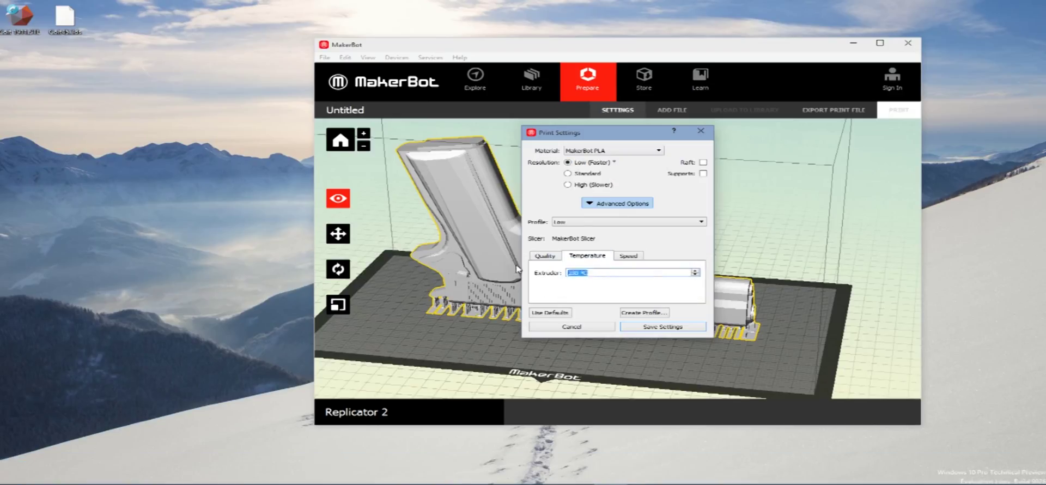
{"action": "left_click", "coordinate": [545, 256]}
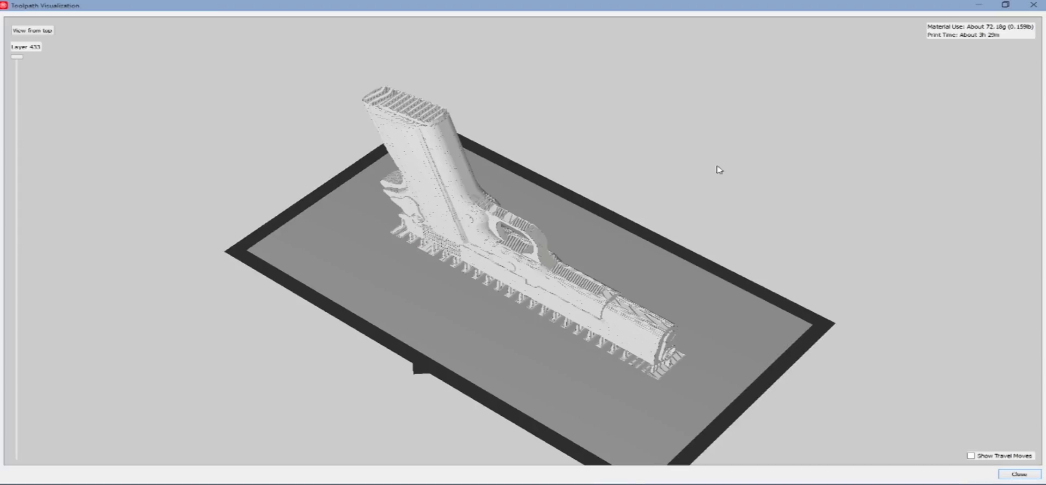
- Orbit the sliced pistol preview, cut it to a lower layer, then view from above
{"action": "left_click_drag", "start_coordinate": [518, 189], "coordinate": [2, 55]}
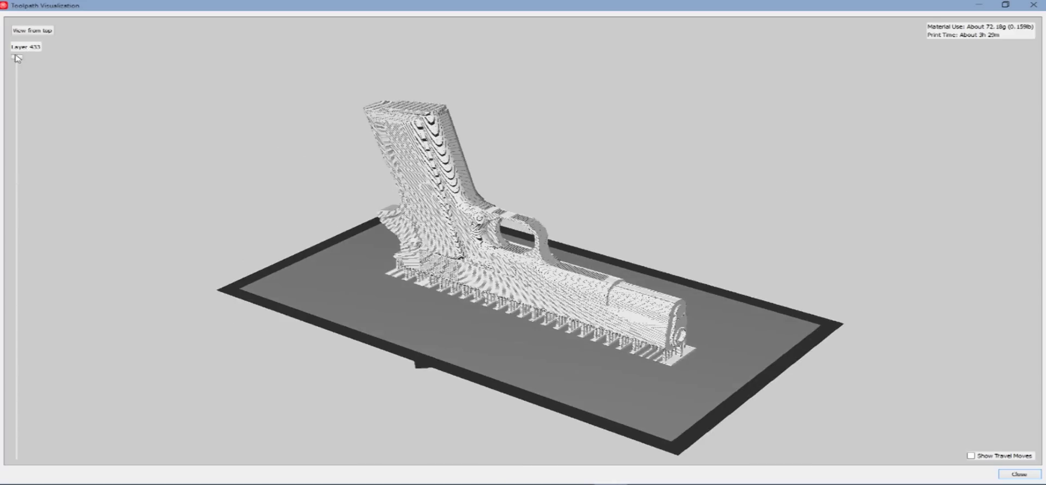
{"action": "left_click", "coordinate": [17, 285]}
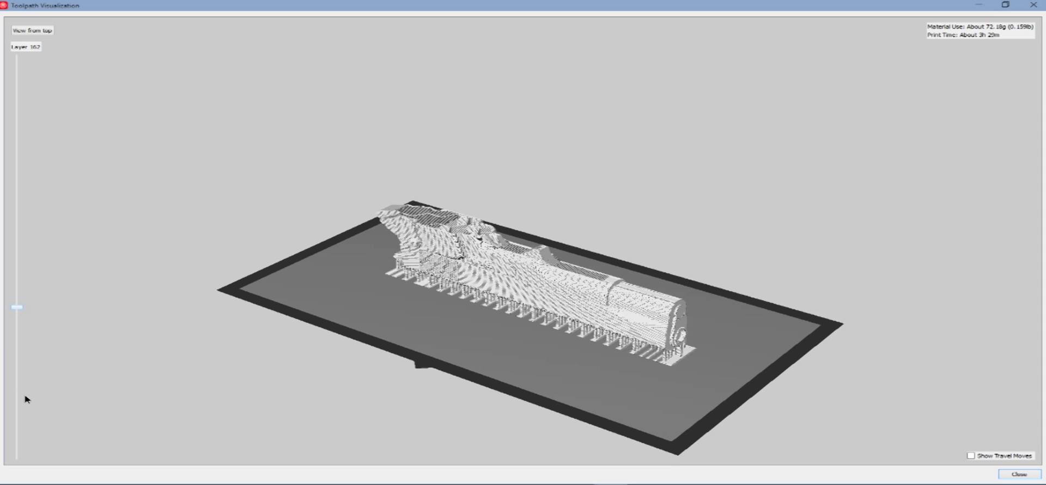
{"action": "scroll", "coordinate": [26, 400], "scroll_direction": "down", "scroll_amount": 15}
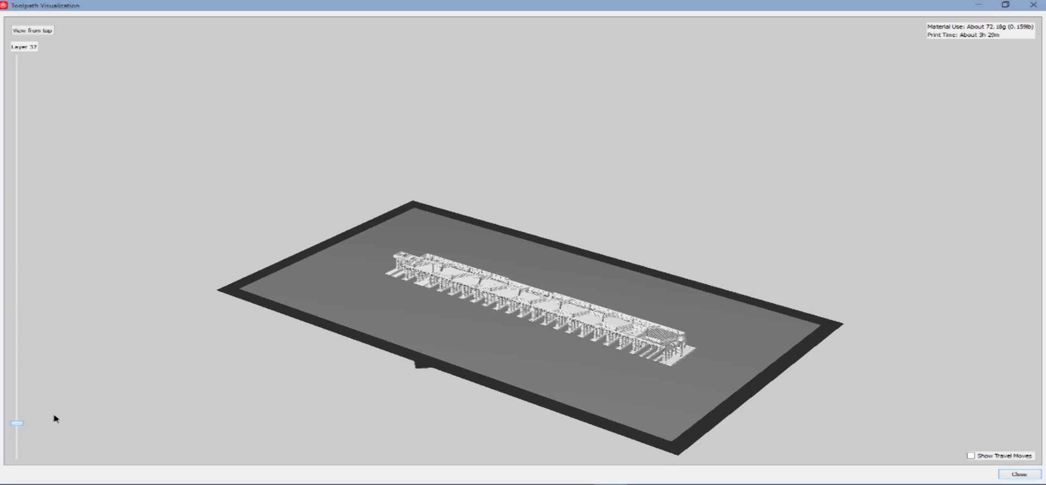
{"action": "scroll", "coordinate": [64, 396], "scroll_direction": "up", "scroll_amount": 5}
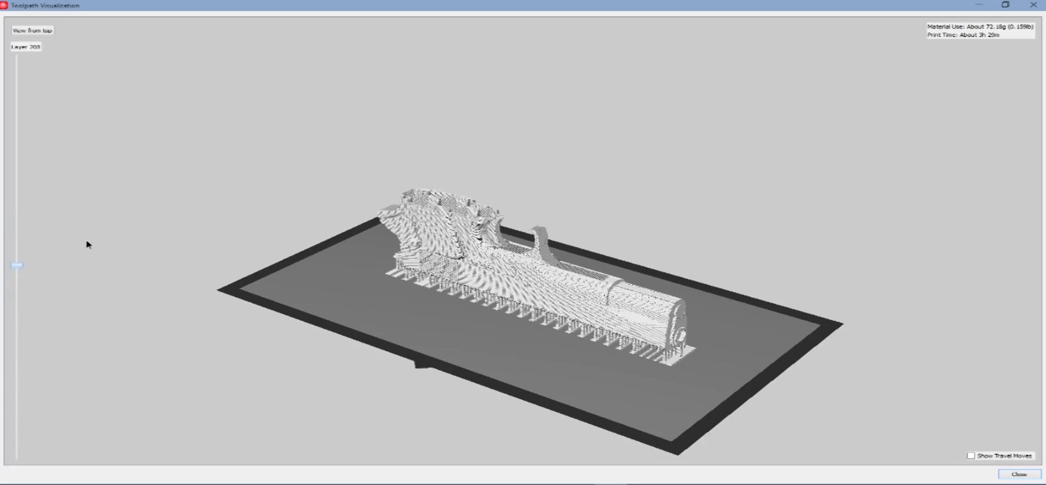
{"action": "mouse_move", "coordinate": [94, 31]}
{"action": "left_mouse_down"}
{"action": "mouse_move", "coordinate": [96, 7]}
{"action": "mouse_move", "coordinate": [84, 9]}
{"action": "left_mouse_up"}
{"action": "scroll", "coordinate": [28, 131], "scroll_direction": "up", "scroll_amount": 3}
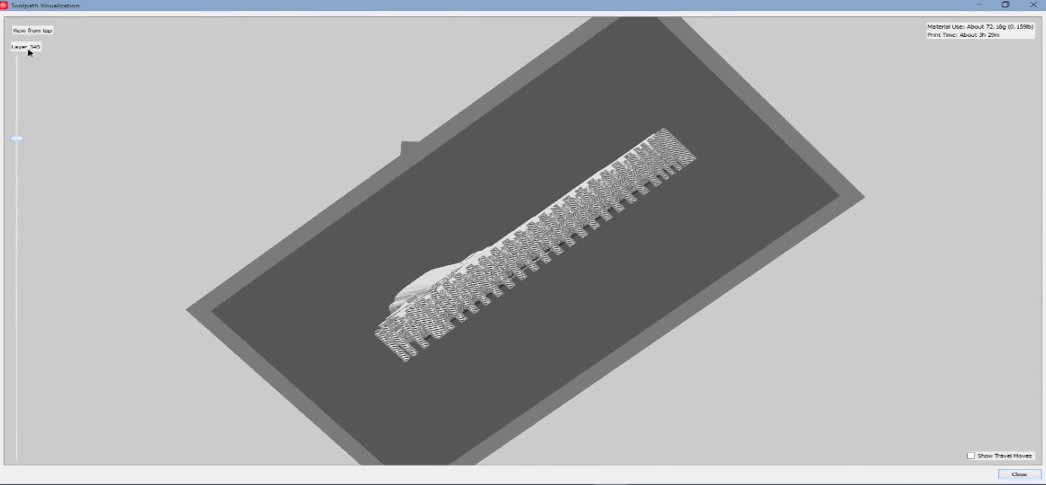